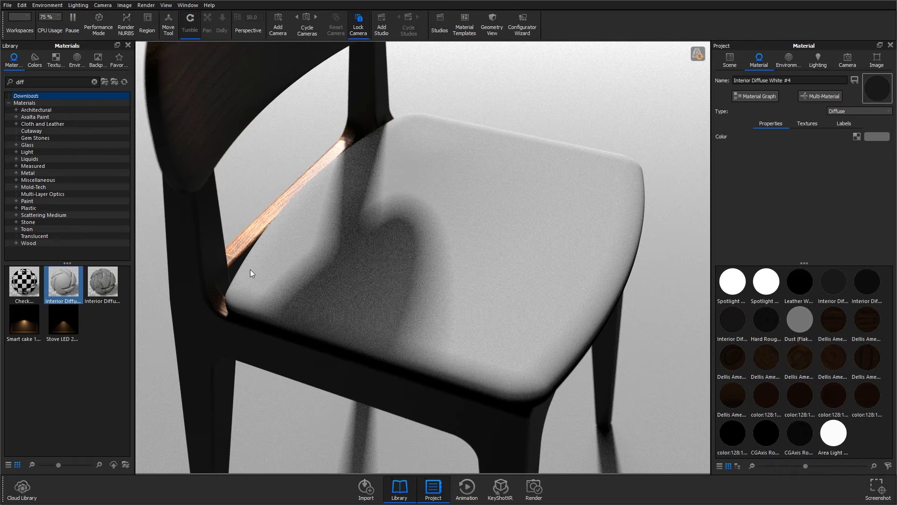
- Search the library for 'leather' and apply Leather Brown to the chair seat
{"action": "key", "text": "ctrl+a"}
{"action": "type", "text": "leathe"}
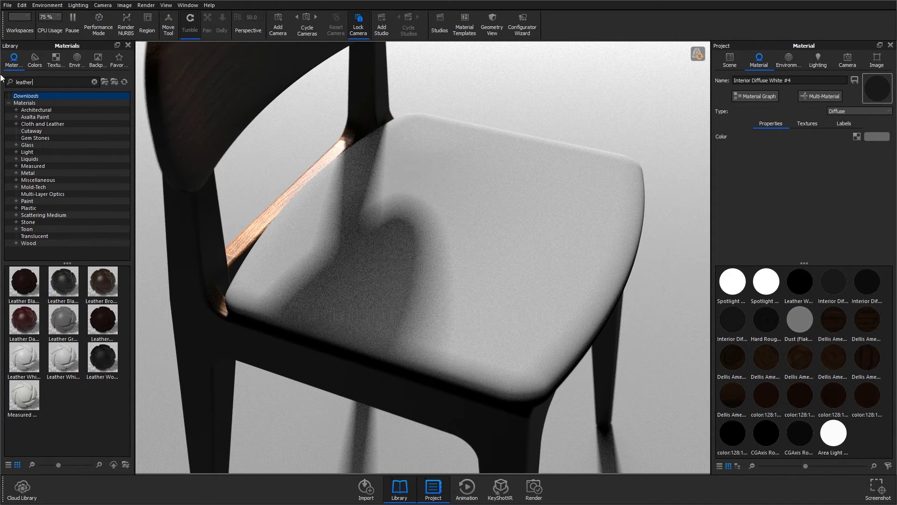
{"action": "left_click", "coordinate": [111, 296]}
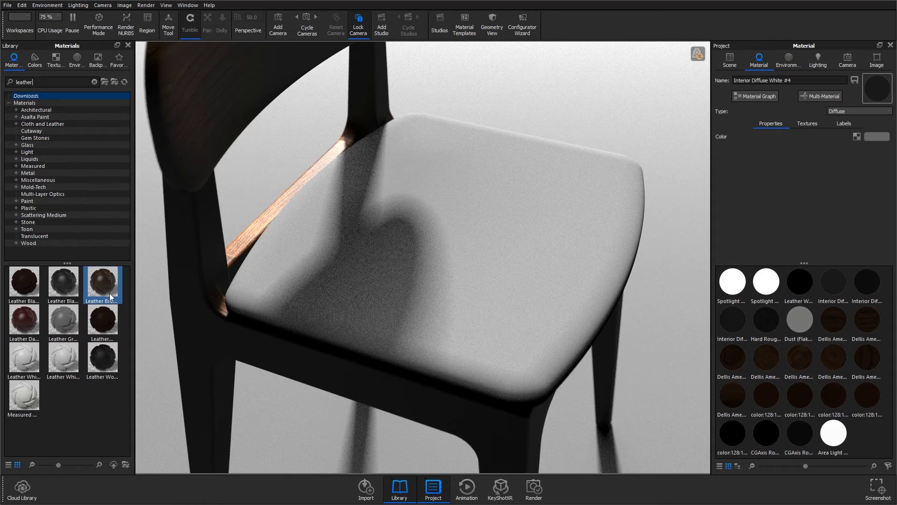
{"action": "mouse_move", "coordinate": [110, 296]}
{"action": "left_click_drag", "start_coordinate": [109, 287], "coordinate": [513, 229]}
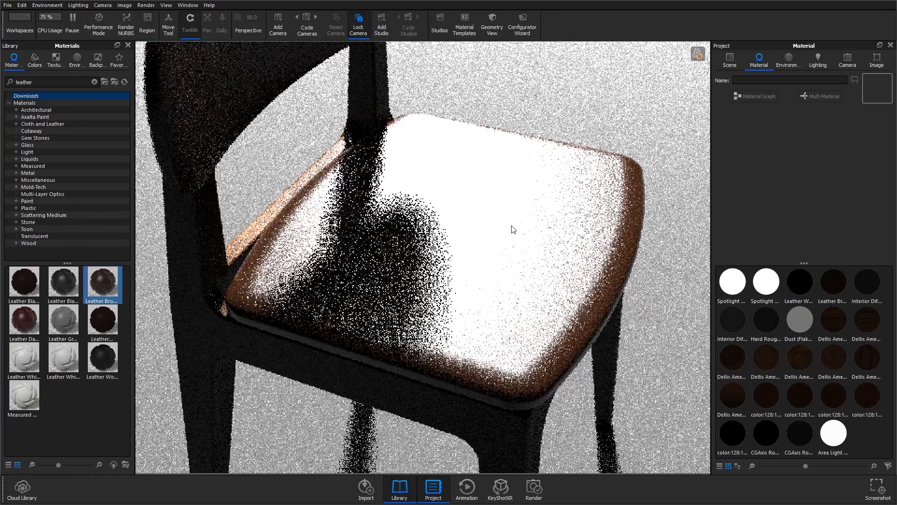
- In the seat's Material Graph, delete the Leather node feeding the diffuse
{"action": "double_click", "coordinate": [513, 229]}
{"action": "left_click", "coordinate": [753, 96]}
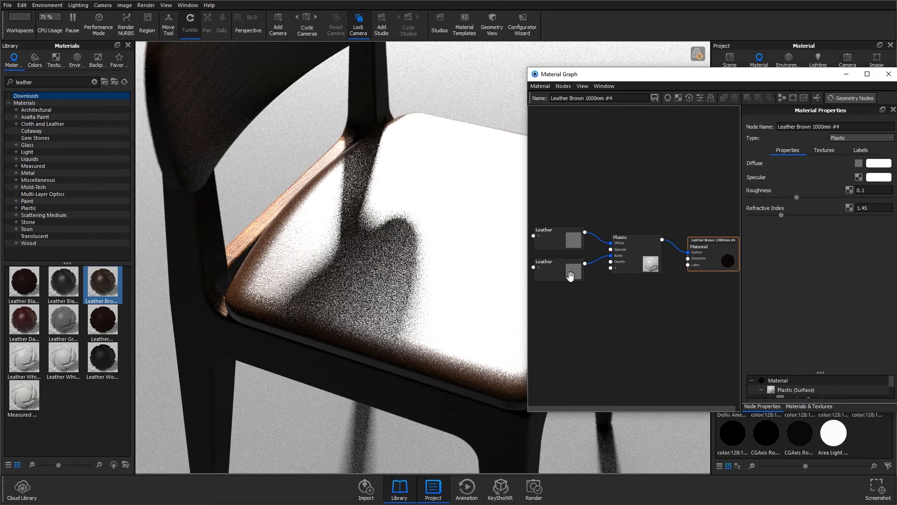
{"action": "left_click", "coordinate": [567, 235]}
{"action": "key", "text": "Delete"}
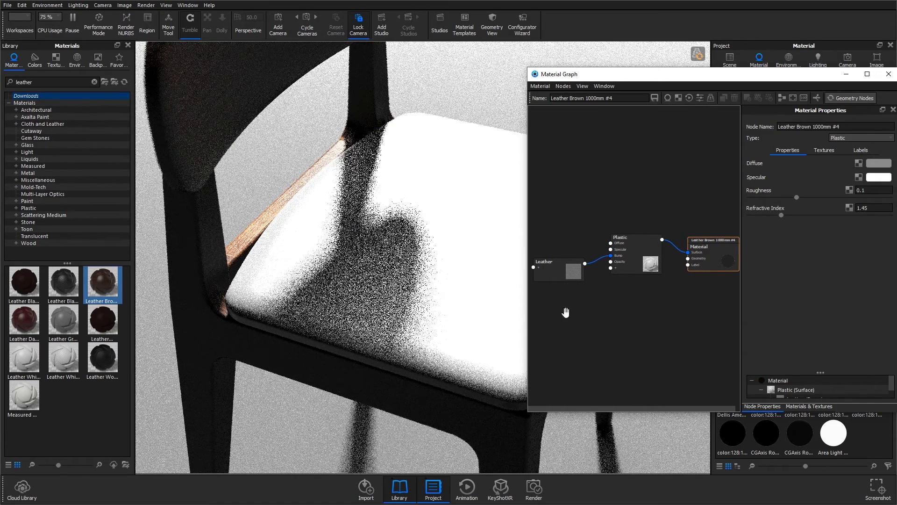
- Set the Plastic node's diffuse colour to dark brown
{"action": "left_click", "coordinate": [630, 245]}
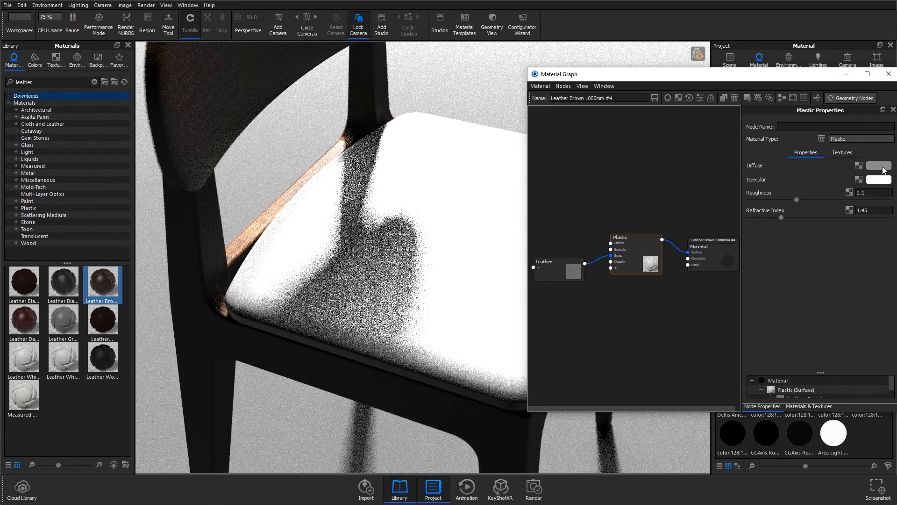
{"action": "left_click", "coordinate": [879, 165]}
{"action": "left_click", "coordinate": [727, 378]}
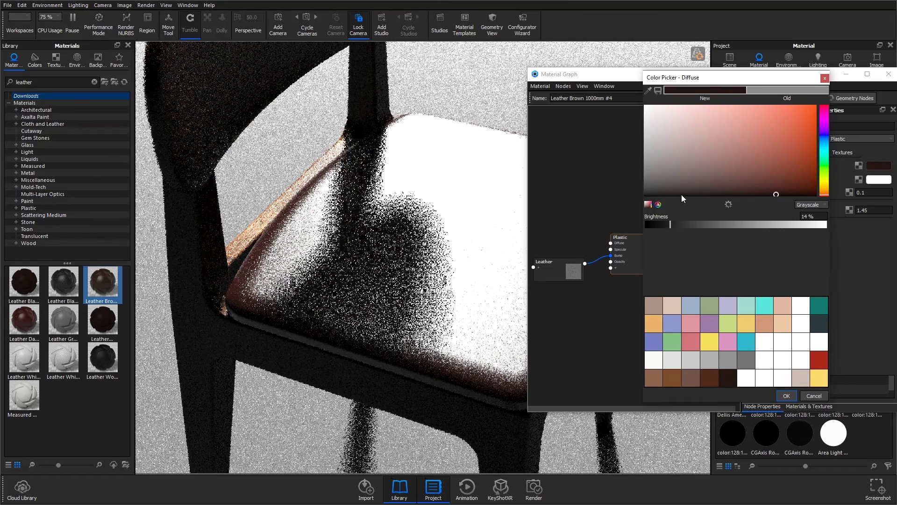
{"action": "left_click", "coordinate": [794, 398]}
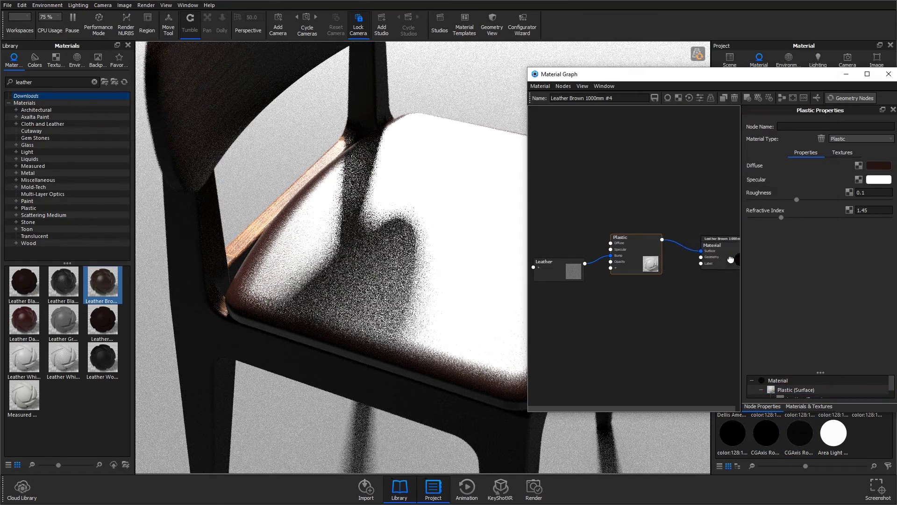
- Tidy the nodes and set the remaining Leather node's scale to 500 mm
{"action": "scroll", "coordinate": [575, 276], "scroll_direction": "down", "scroll_amount": 2}
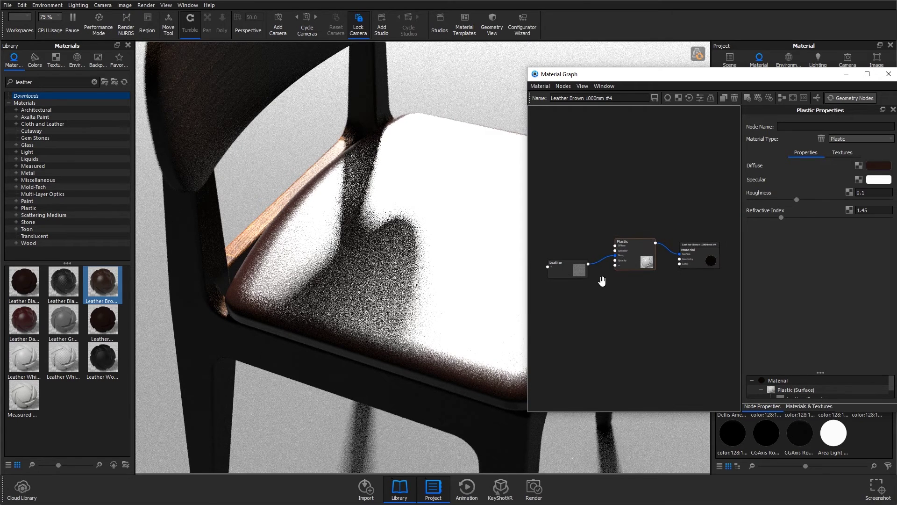
{"action": "left_click_drag", "start_coordinate": [572, 275], "coordinate": [579, 276]}
{"action": "left_click_drag", "start_coordinate": [626, 260], "coordinate": [633, 260]}
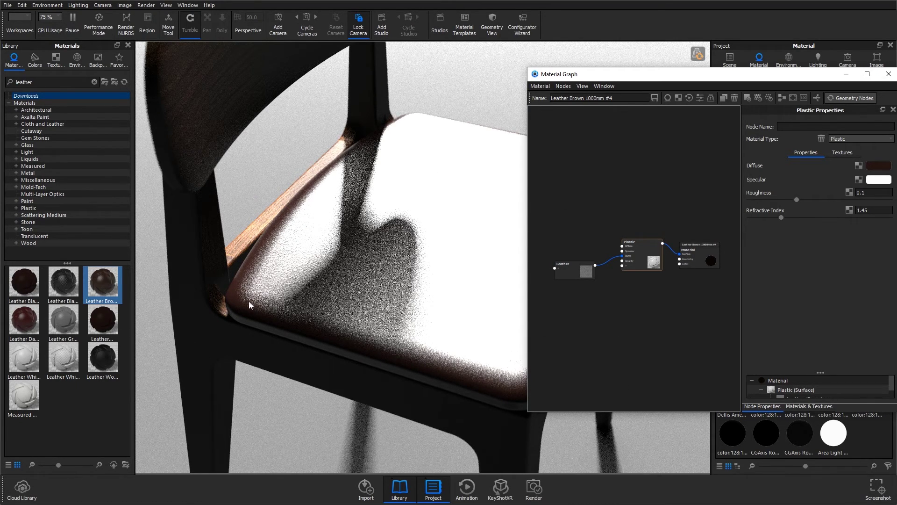
{"action": "left_click", "coordinate": [584, 271]}
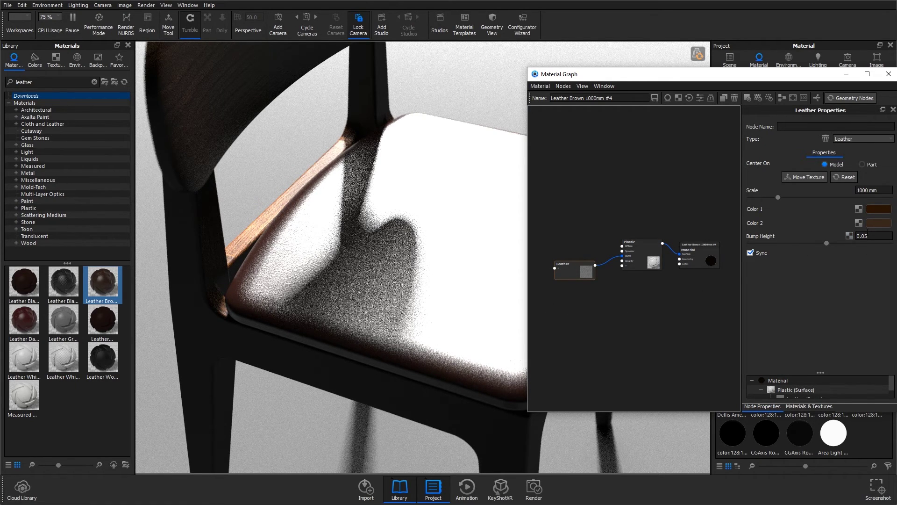
{"action": "left_click", "coordinate": [886, 191]}
{"action": "type", "text": "500"}
{"action": "key", "text": "Return"}
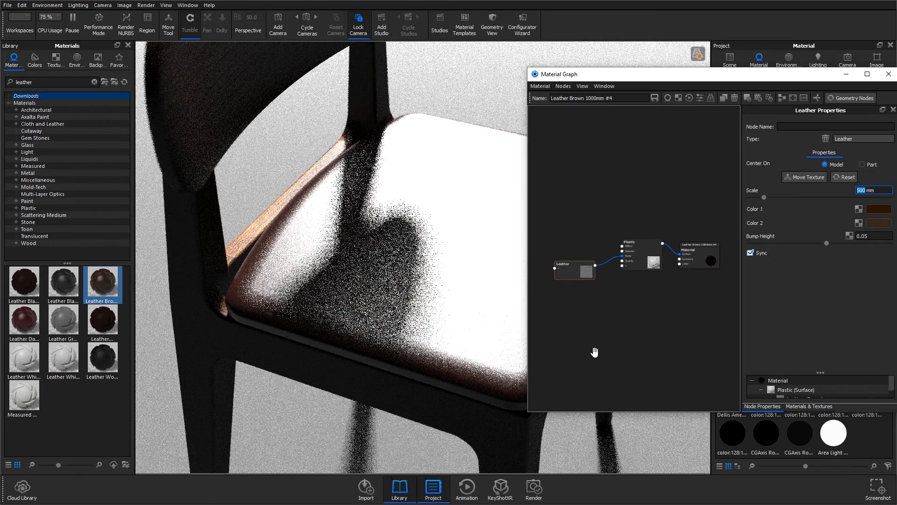
- Search textures for 'iro', drop Cast_Iron_Bump into the graph, and preview it on the seat
{"action": "left_click", "coordinate": [56, 60]}
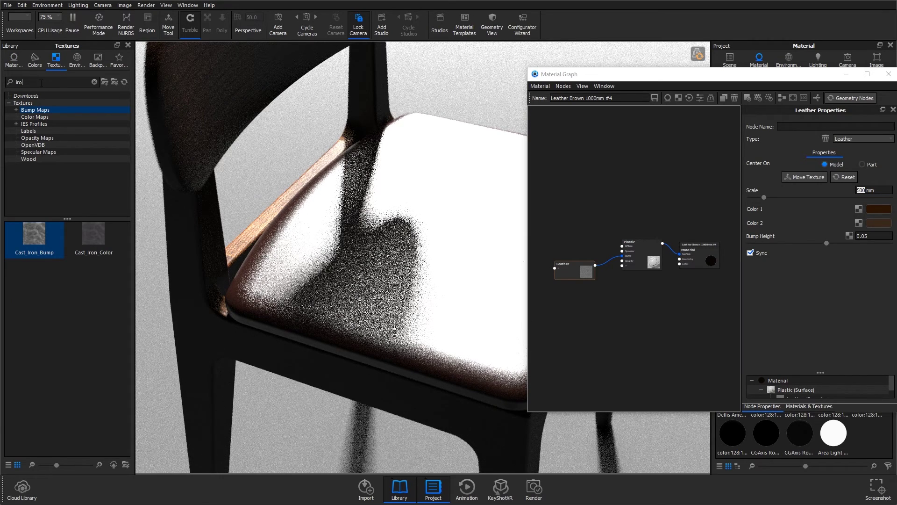
{"action": "left_click", "coordinate": [94, 81]}
{"action": "left_click", "coordinate": [26, 159]}
{"action": "left_click", "coordinate": [39, 82]}
{"action": "type", "text": "irpo"}
{"action": "key", "text": "BackSpace"}
{"action": "key", "text": "BackSpace"}
{"action": "type", "text": "o"}
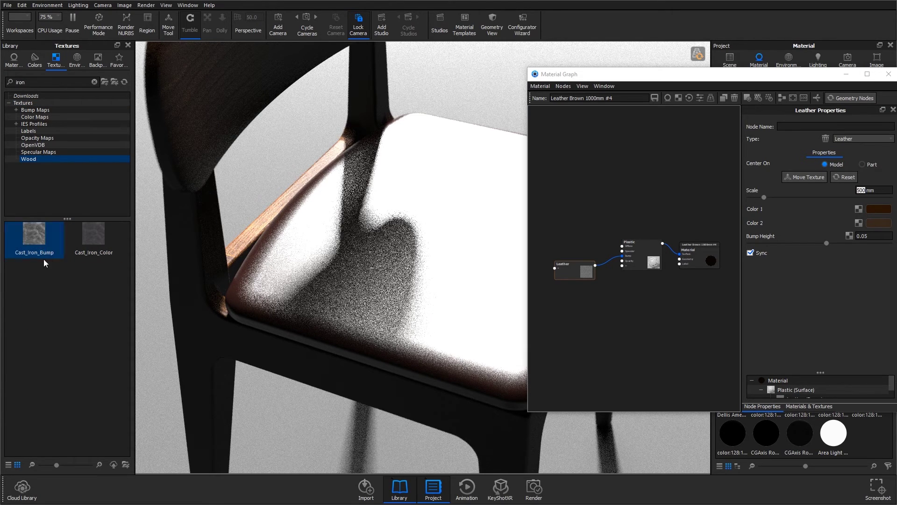
{"action": "mouse_move", "coordinate": [30, 231]}
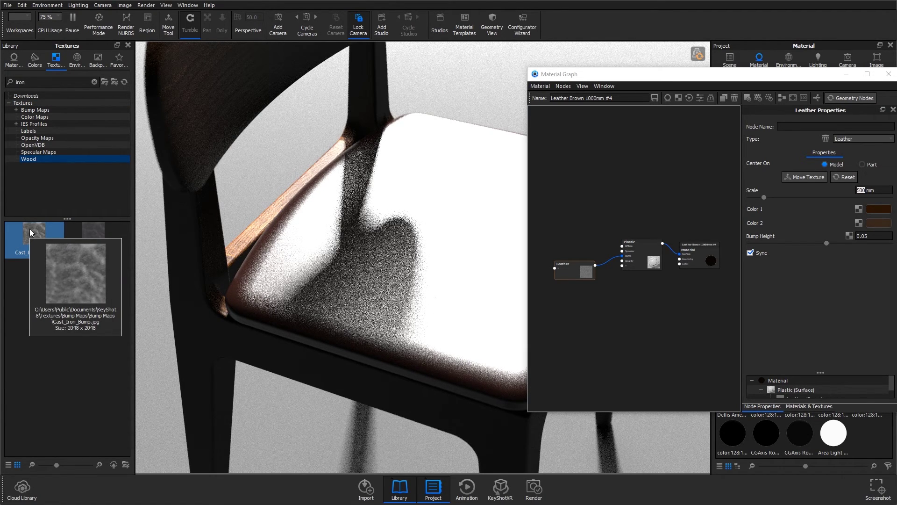
{"action": "left_click_drag", "start_coordinate": [27, 229], "coordinate": [562, 254]}
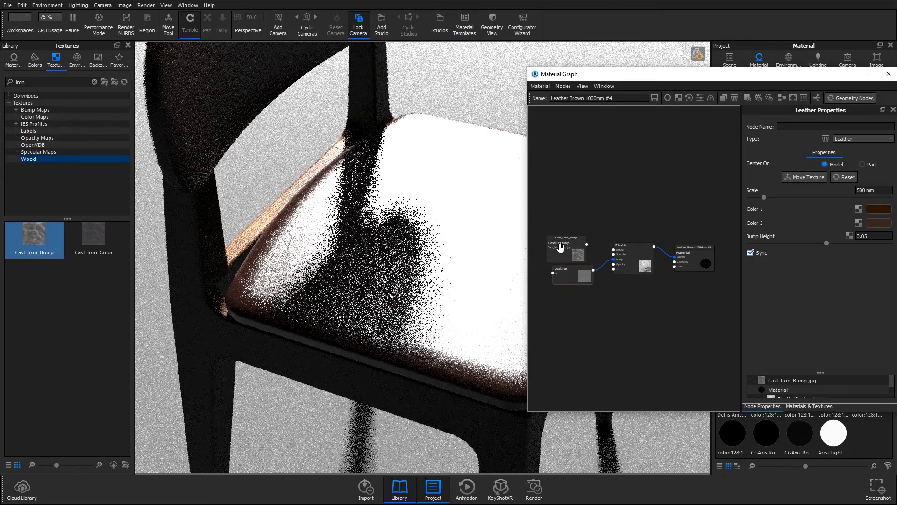
{"action": "left_click", "coordinate": [561, 249]}
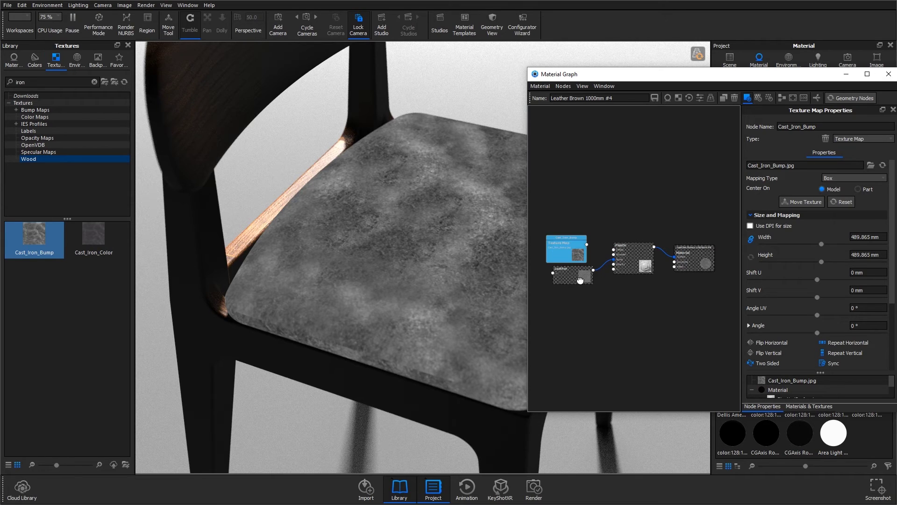
- Rearrange the Leather and Texture Map nodes into a cleaner layout
{"action": "left_click_drag", "start_coordinate": [581, 280], "coordinate": [586, 292]}
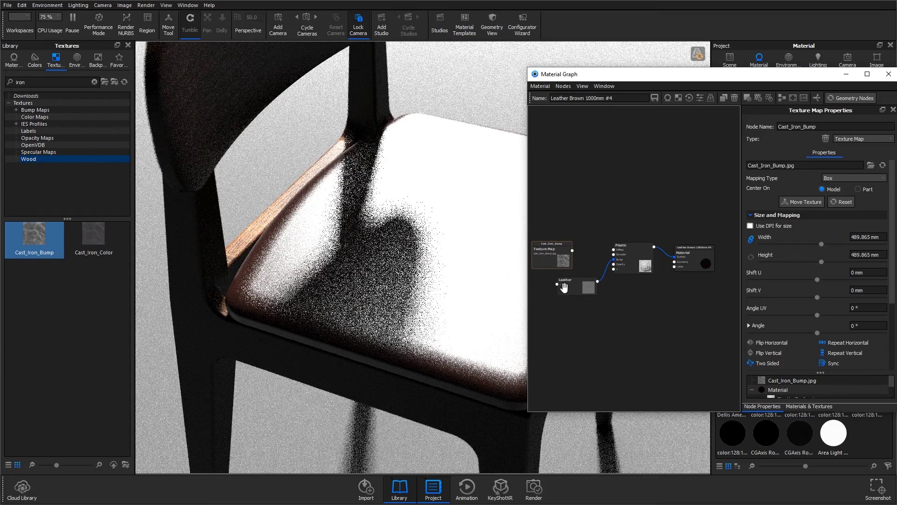
{"action": "scroll", "coordinate": [563, 293], "scroll_direction": "up", "scroll_amount": 5}
{"action": "left_click_drag", "start_coordinate": [564, 212], "coordinate": [667, 232]}
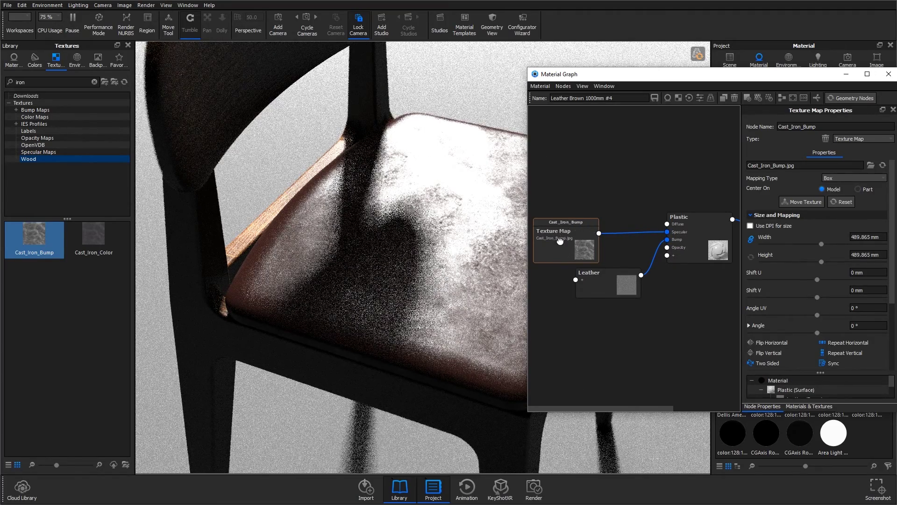
{"action": "left_click_drag", "start_coordinate": [561, 241], "coordinate": [531, 240]}
- Insert a Color To Number node on the wire into Plastic's Specular and preview it
{"action": "right_click", "coordinate": [595, 231]}
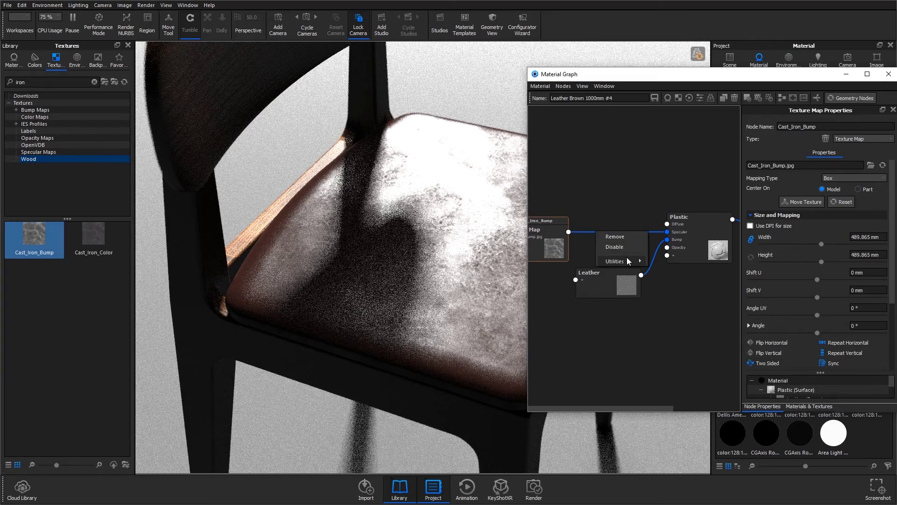
{"action": "mouse_move", "coordinate": [627, 260]}
{"action": "left_click", "coordinate": [680, 297]}
{"action": "left_click_drag", "start_coordinate": [637, 241], "coordinate": [614, 225]}
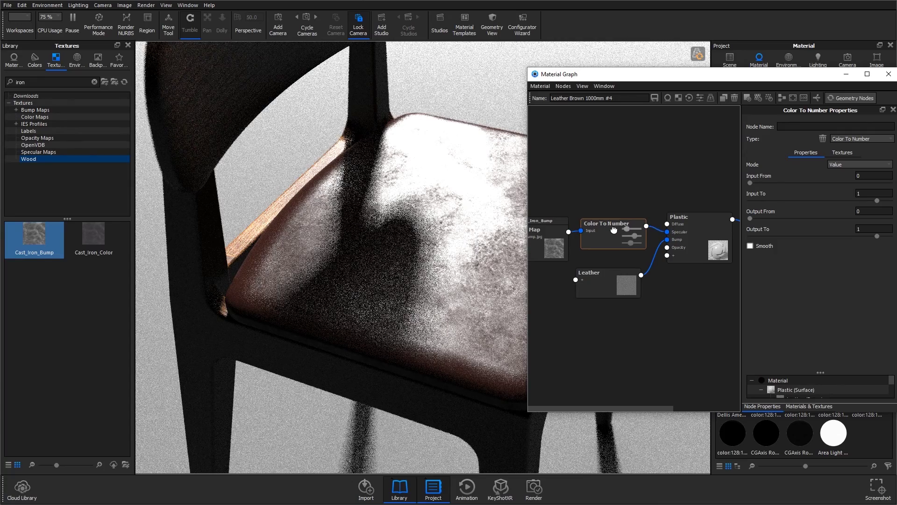
{"action": "double_click", "coordinate": [614, 224]}
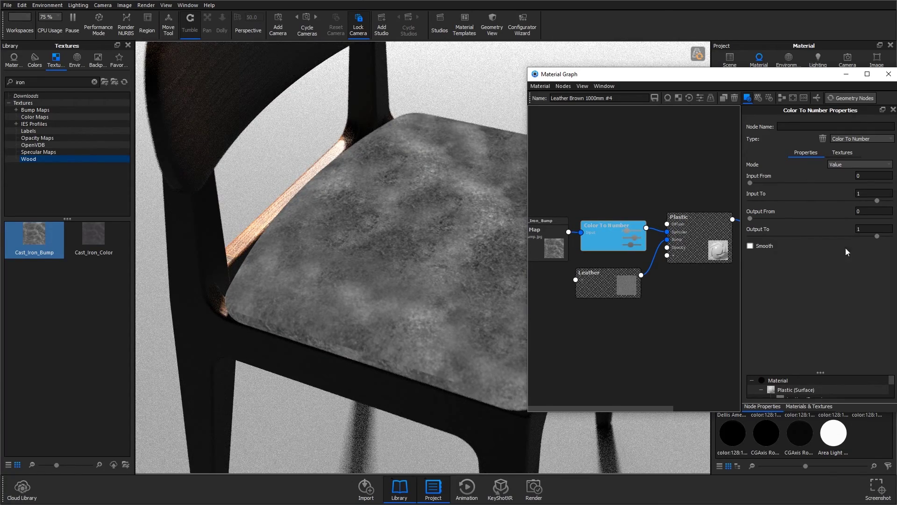
- Remap the specular to input 0–0.306 and output 0.067–0.188, then exit the preview
{"action": "left_click_drag", "start_coordinate": [879, 201], "coordinate": [800, 208]}
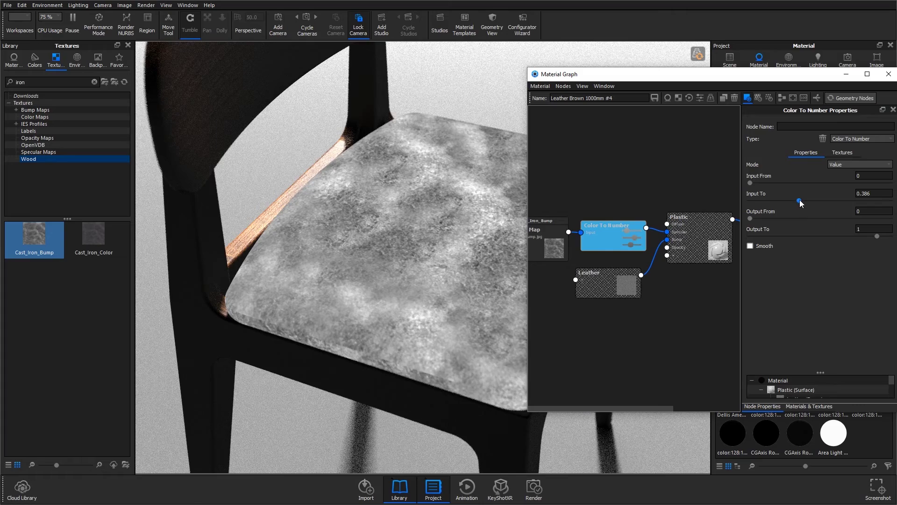
{"action": "left_click_drag", "start_coordinate": [800, 199], "coordinate": [787, 200]}
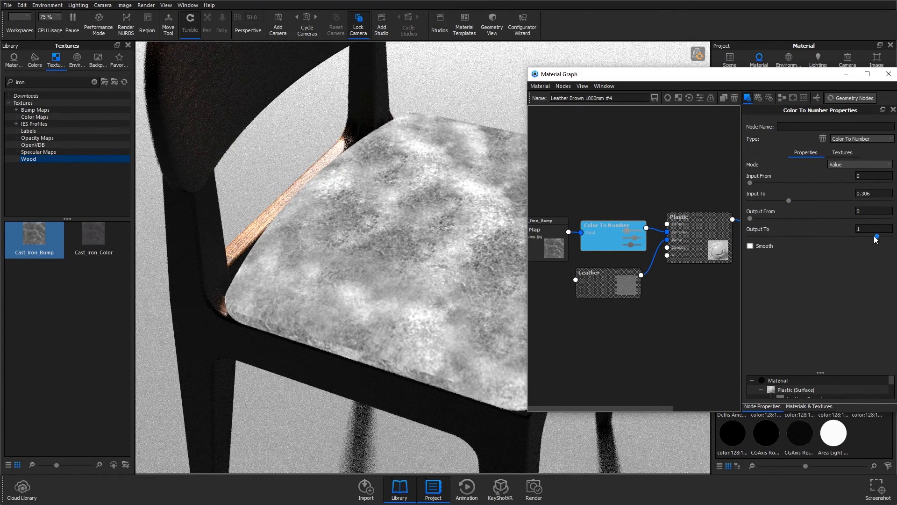
{"action": "left_click_drag", "start_coordinate": [877, 237], "coordinate": [773, 247]}
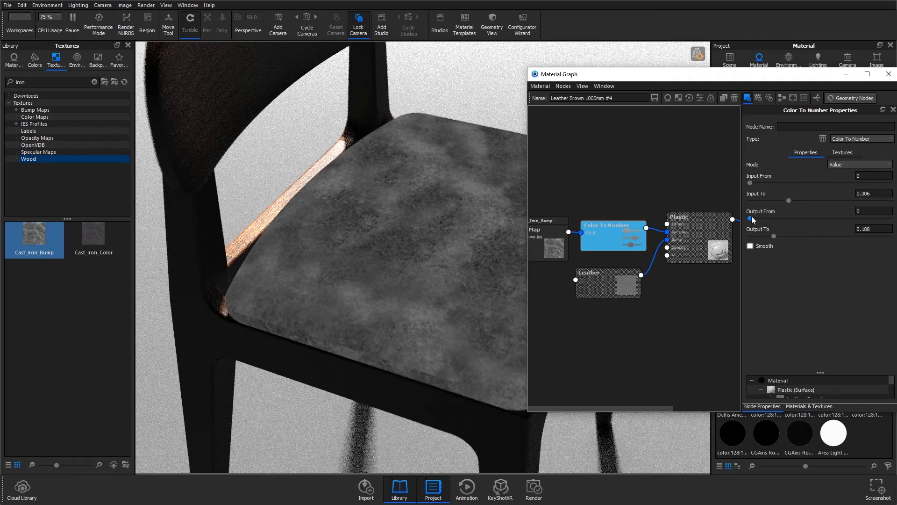
{"action": "left_click_drag", "start_coordinate": [750, 219], "coordinate": [758, 219]}
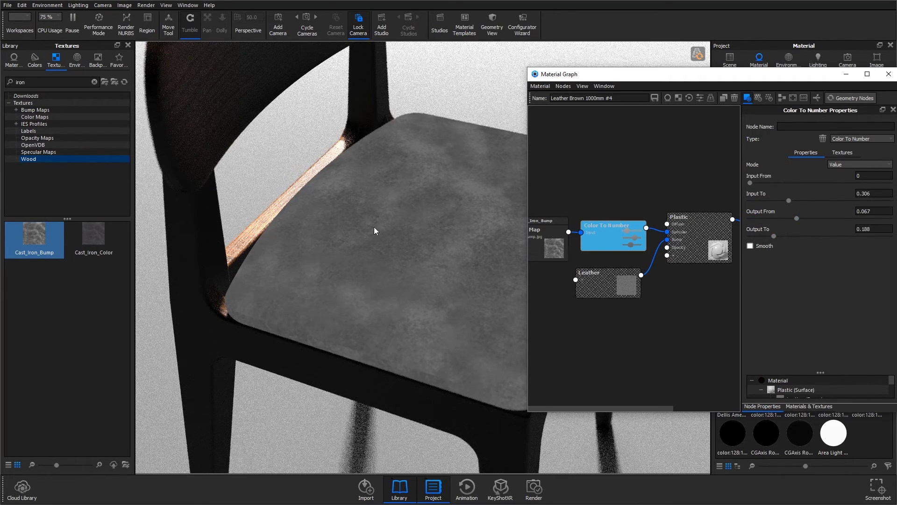
{"action": "left_click", "coordinate": [630, 236]}
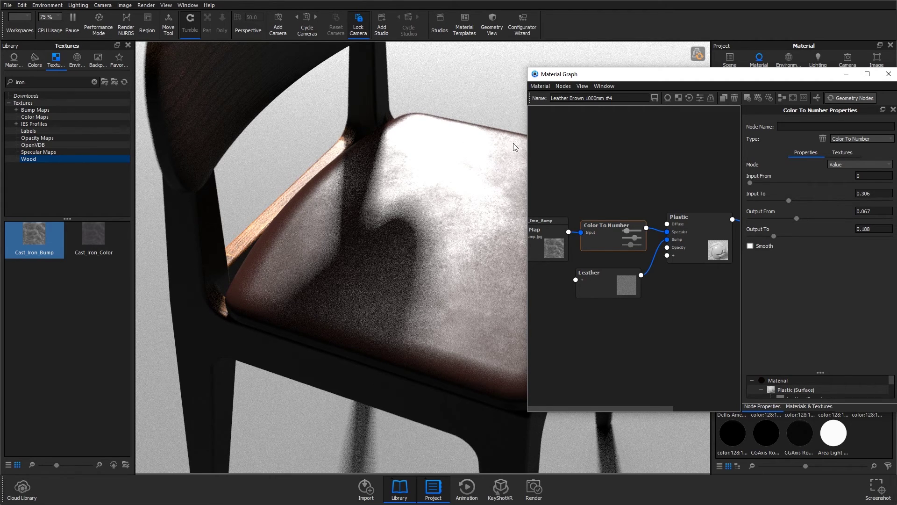
- Lower the specular remap to Input To 0.268 and Output To 0.136
{"action": "left_click_drag", "start_coordinate": [788, 201], "coordinate": [785, 201]}
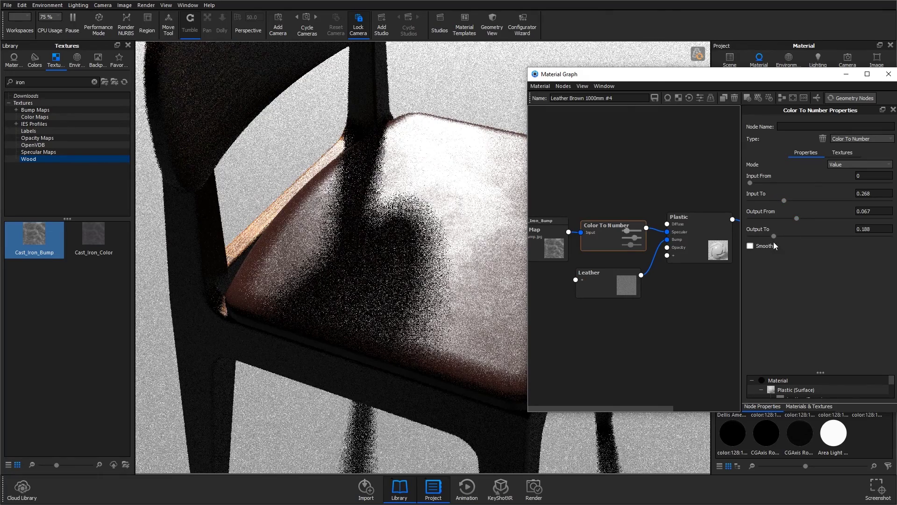
{"action": "left_click_drag", "start_coordinate": [773, 236], "coordinate": [767, 235]}
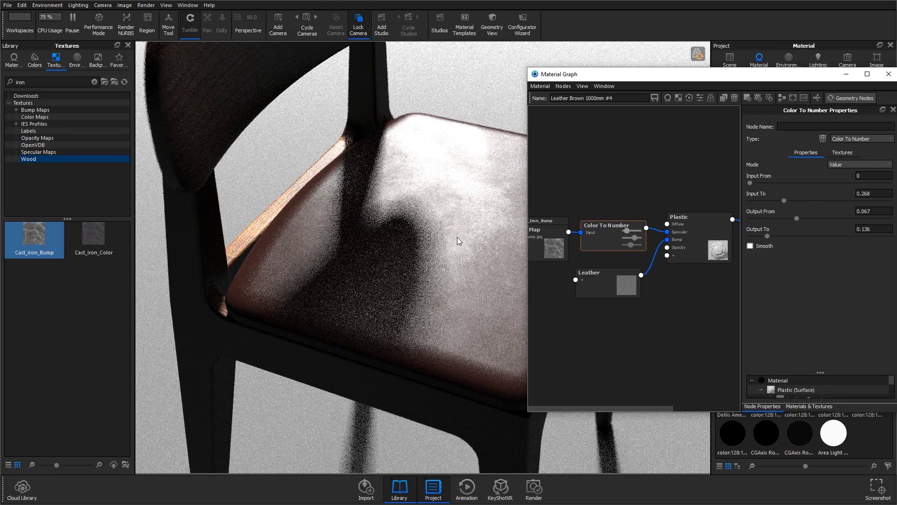
{"action": "scroll", "coordinate": [618, 256], "scroll_direction": "up", "scroll_amount": 2}
{"action": "scroll", "coordinate": [618, 258], "scroll_direction": "down", "scroll_amount": 3}
{"action": "scroll", "coordinate": [618, 258], "scroll_direction": "down", "scroll_amount": 2}
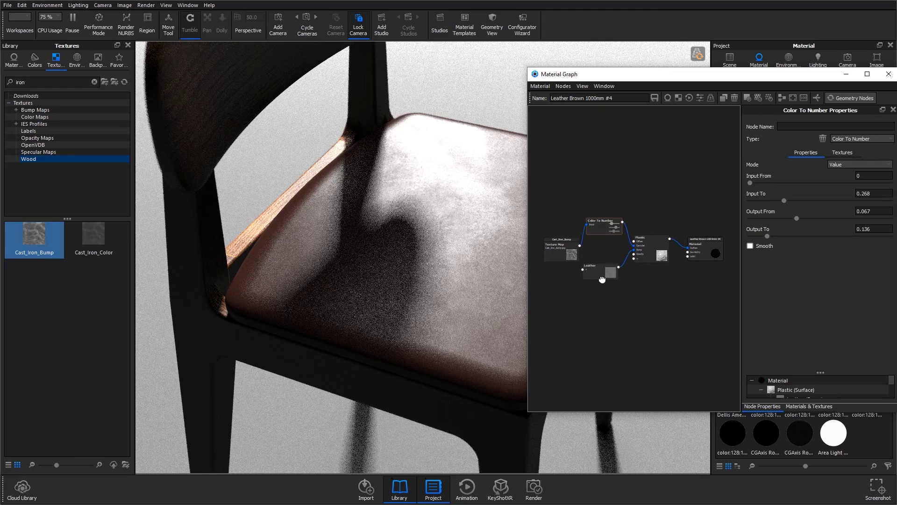
- Connect the cast-iron Texture Map to Plastic's Bump Height input
{"action": "left_click_drag", "start_coordinate": [602, 279], "coordinate": [601, 303]}
{"action": "mouse_move", "coordinate": [558, 250]}
{"action": "left_mouse_down"}
{"action": "mouse_move", "coordinate": [551, 252]}
{"action": "mouse_move", "coordinate": [633, 259]}
{"action": "left_mouse_up"}
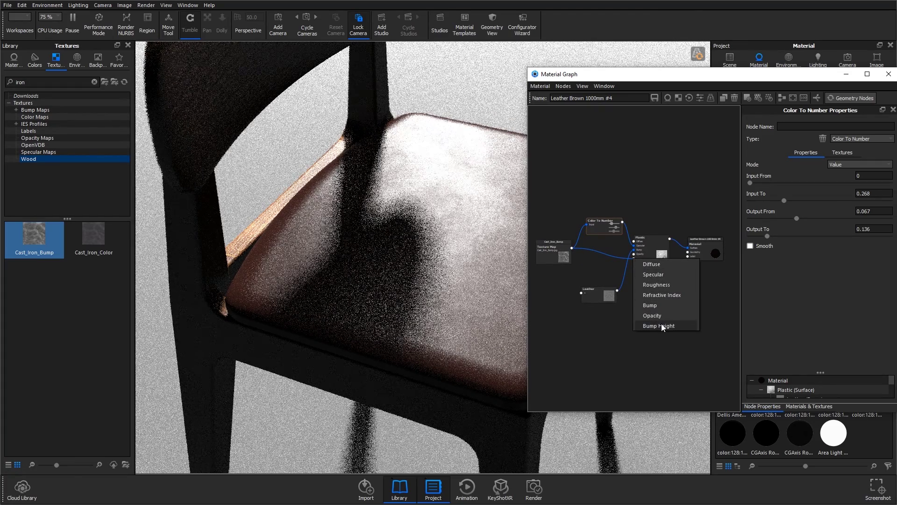
{"action": "left_click", "coordinate": [661, 325]}
{"action": "scroll", "coordinate": [576, 264], "scroll_direction": "up", "scroll_amount": 3}
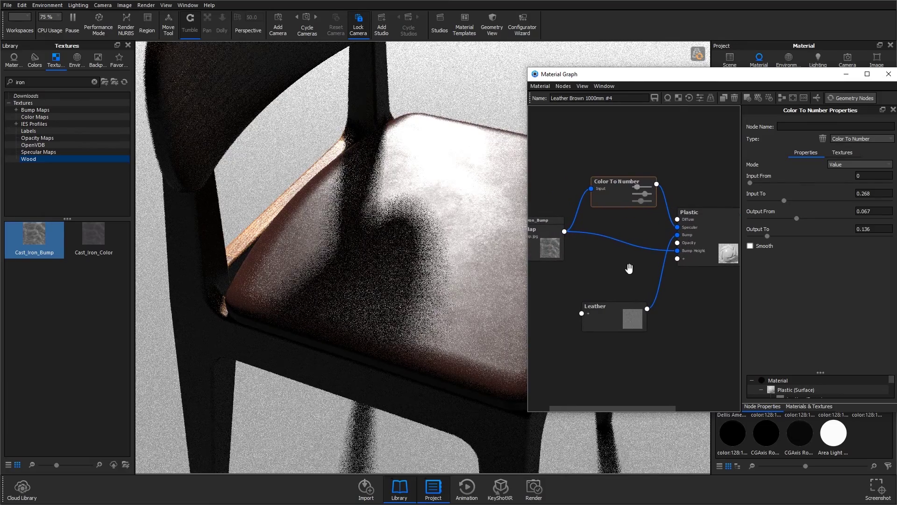
- Insert a Color To Number node on the Bump Height link and preview it
{"action": "right_click", "coordinate": [600, 234]}
{"action": "mouse_move", "coordinate": [619, 266]}
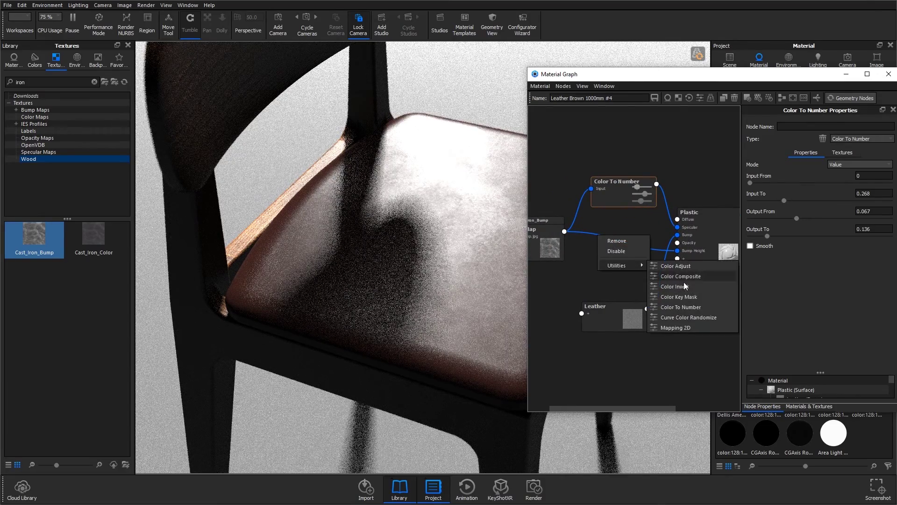
{"action": "left_click", "coordinate": [681, 306]}
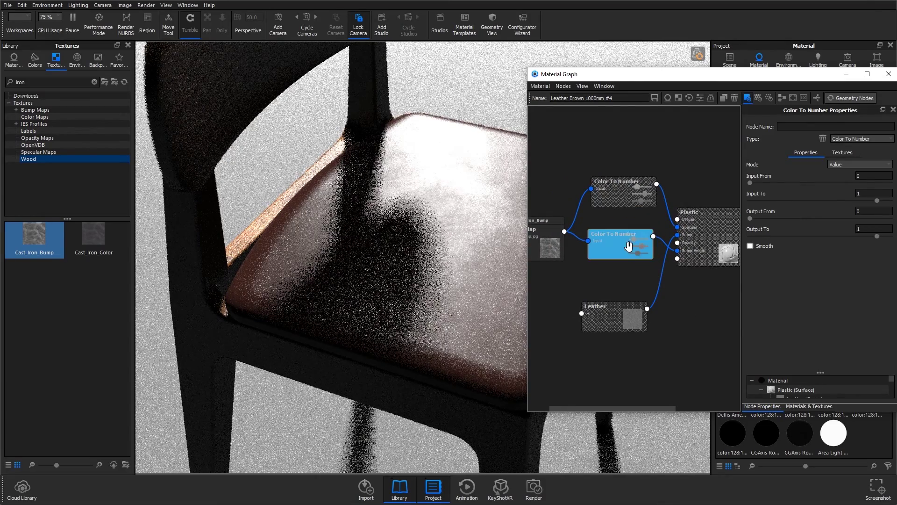
{"action": "left_click", "coordinate": [624, 306]}
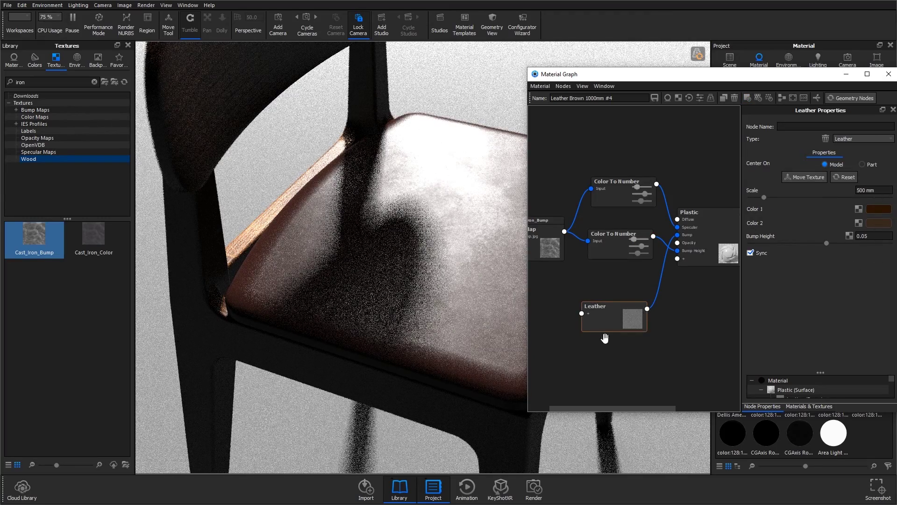
{"action": "left_click", "coordinate": [625, 237]}
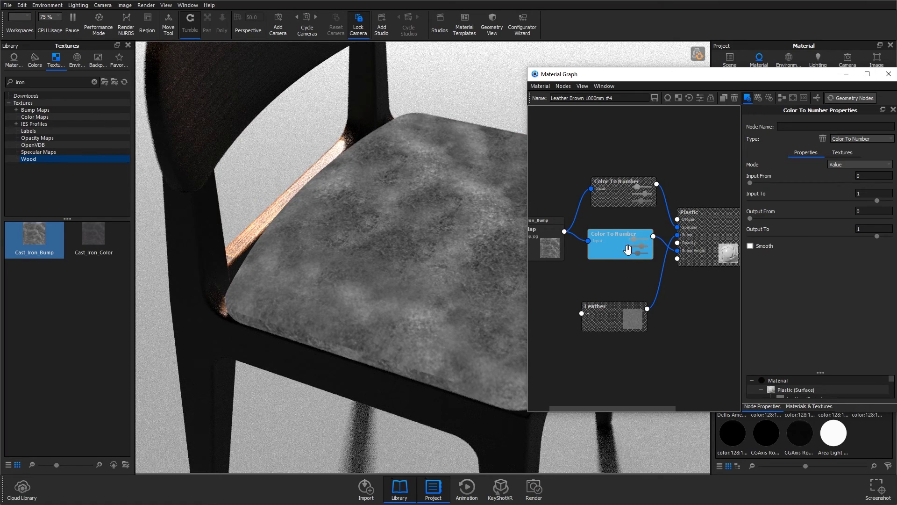
{"action": "left_click_drag", "start_coordinate": [625, 251], "coordinate": [627, 257]}
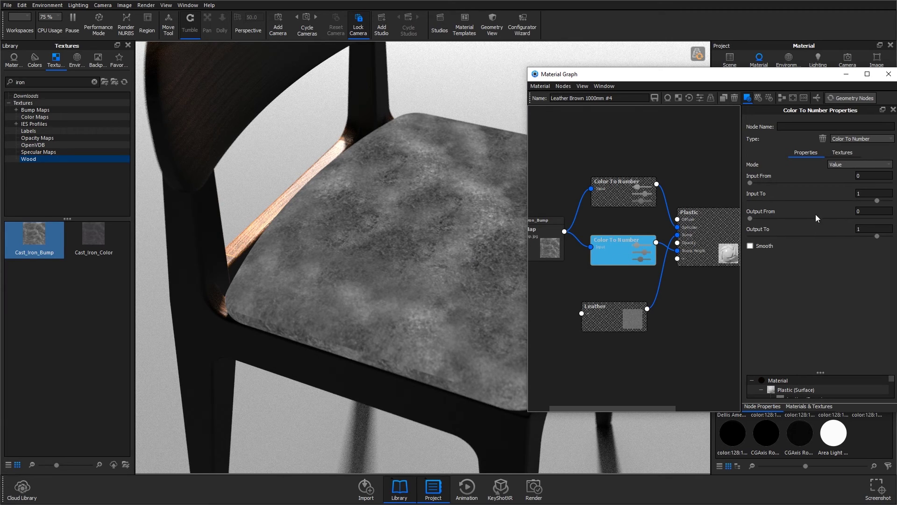
- Set the bump remap to Input To 0.14 and Input From 0.057
{"action": "left_click_drag", "start_coordinate": [878, 204], "coordinate": [775, 209]}
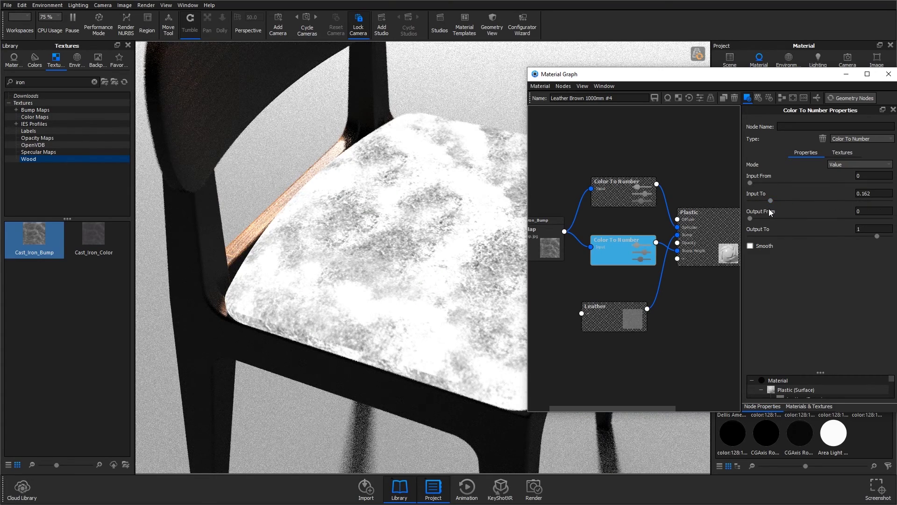
{"action": "left_click_drag", "start_coordinate": [770, 200], "coordinate": [768, 200]}
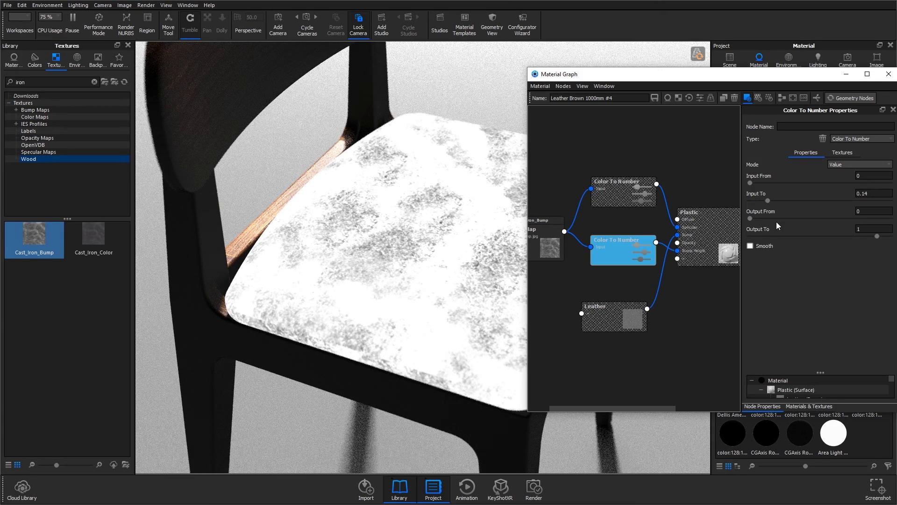
{"action": "left_click_drag", "start_coordinate": [751, 184], "coordinate": [759, 184]}
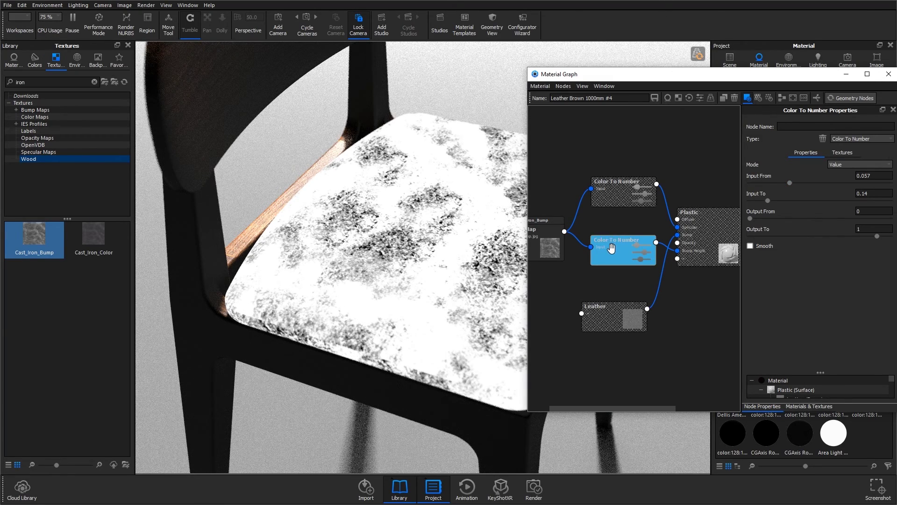
- Exit the node preview, switch to Free Camera, and turn off depth of field
{"action": "key", "text": "c"}
{"action": "mouse_move", "coordinate": [768, 77]}
{"action": "left_mouse_down"}
{"action": "mouse_move", "coordinate": [582, 71]}
{"action": "mouse_move", "coordinate": [753, 74]}
{"action": "left_mouse_up"}
{"action": "left_click", "coordinate": [848, 60]}
{"action": "left_click", "coordinate": [754, 78]}
{"action": "left_click", "coordinate": [732, 404]}
- Move in close and orbit to examine the creases on the seat
{"action": "scroll", "coordinate": [403, 338], "scroll_direction": "up", "scroll_amount": 5}
{"action": "left_click_drag", "start_coordinate": [402, 338], "coordinate": [417, 112]}
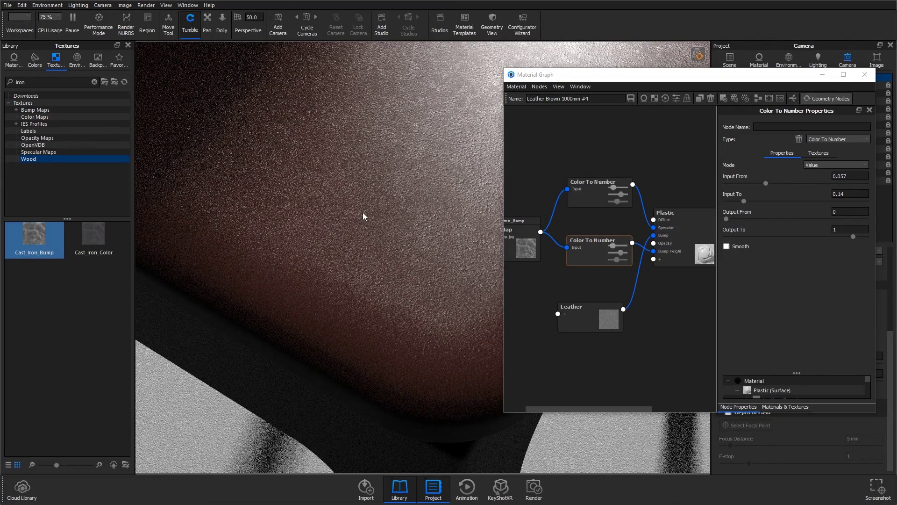
{"action": "left_click_drag", "start_coordinate": [363, 216], "coordinate": [428, 267]}
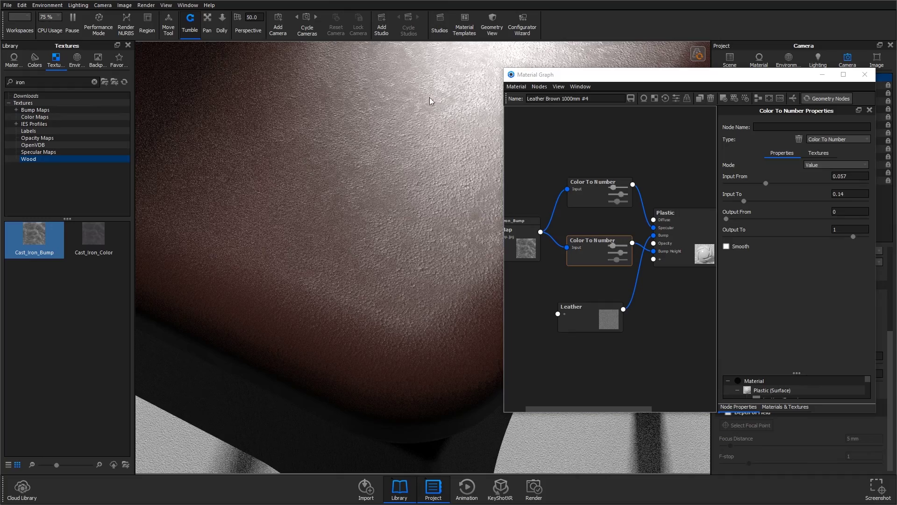
- Switch back to the Leather Tutorial 2 camera view
{"action": "left_click_drag", "start_coordinate": [770, 80], "coordinate": [599, 75]}
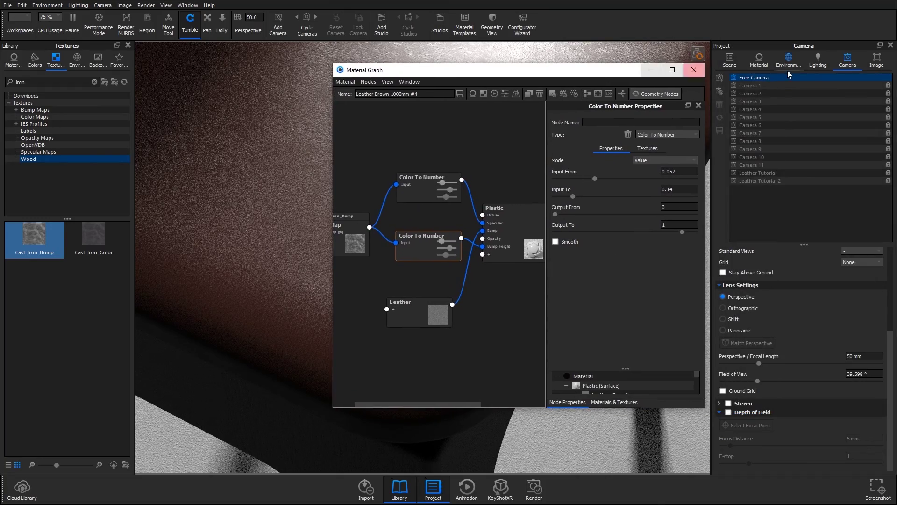
{"action": "left_click", "coordinate": [782, 180]}
{"action": "left_click", "coordinate": [775, 172]}
{"action": "left_click_drag", "start_coordinate": [420, 70], "coordinate": [613, 81]}
{"action": "scroll", "coordinate": [640, 263], "scroll_direction": "up", "scroll_amount": 2}
{"action": "scroll", "coordinate": [641, 263], "scroll_direction": "down", "scroll_amount": 3}
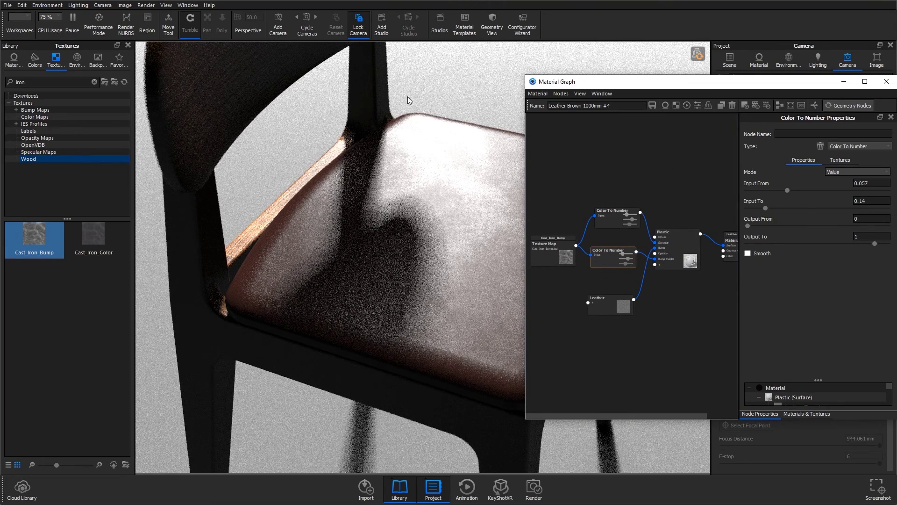
- Add a Color Adjust node and connect it to Plastic's Diffuse colour
{"action": "left_click_drag", "start_coordinate": [610, 216], "coordinate": [605, 227]}
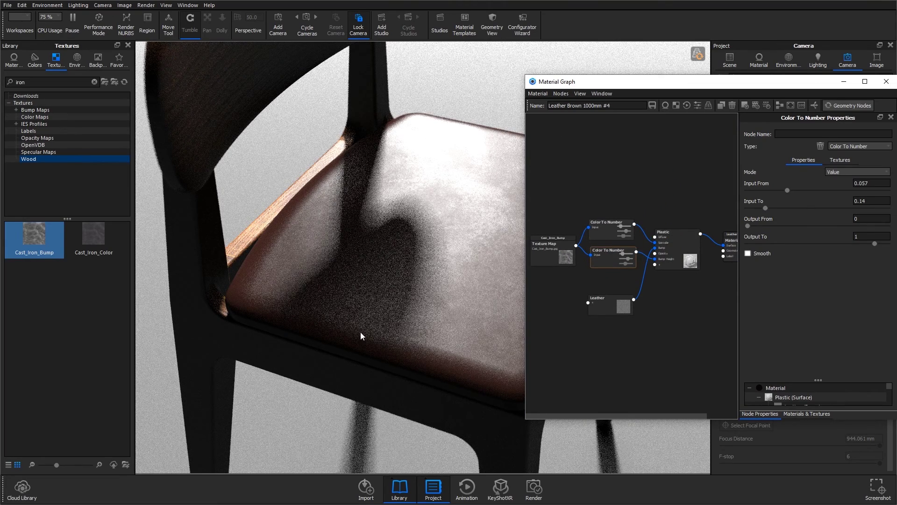
{"action": "right_click", "coordinate": [602, 179]}
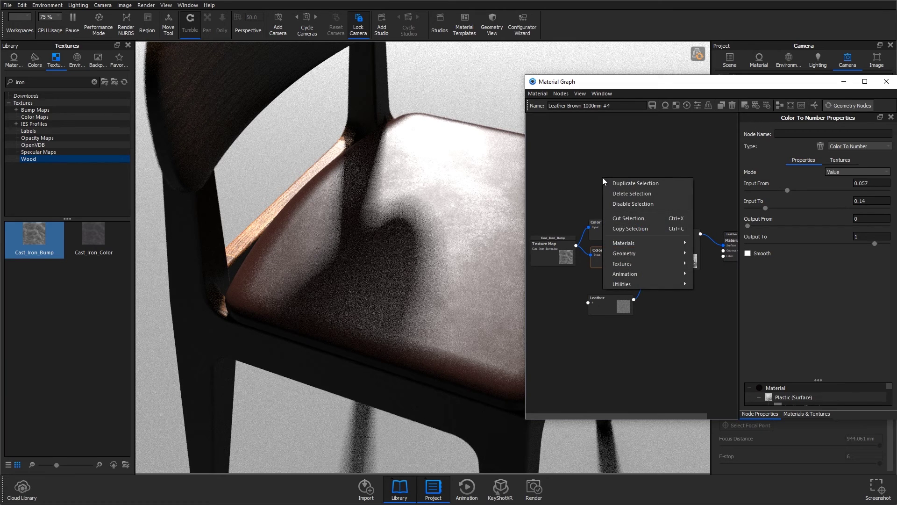
{"action": "mouse_move", "coordinate": [629, 282]}
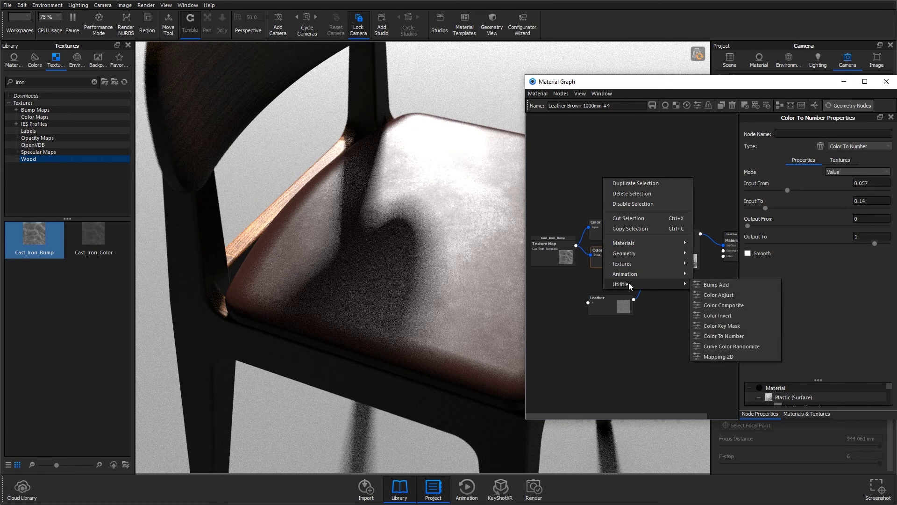
{"action": "left_click", "coordinate": [719, 295]}
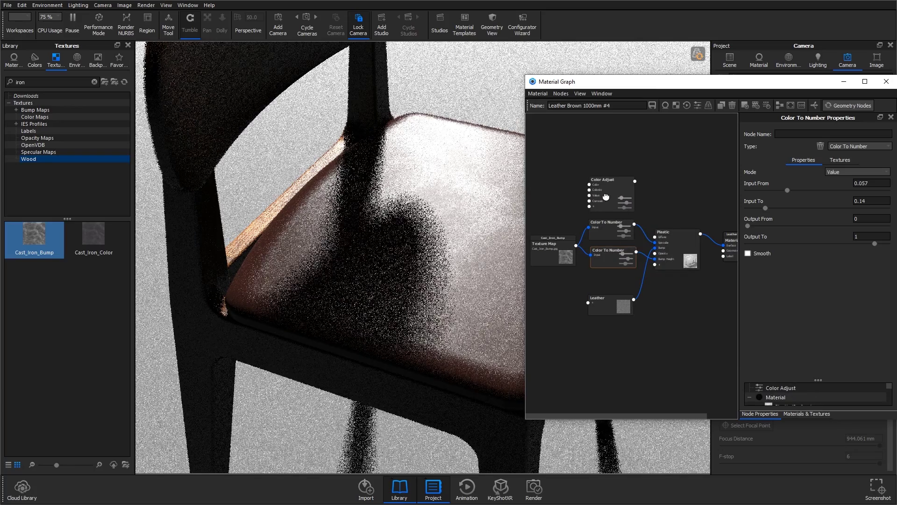
{"action": "left_click_drag", "start_coordinate": [635, 181], "coordinate": [655, 237]}
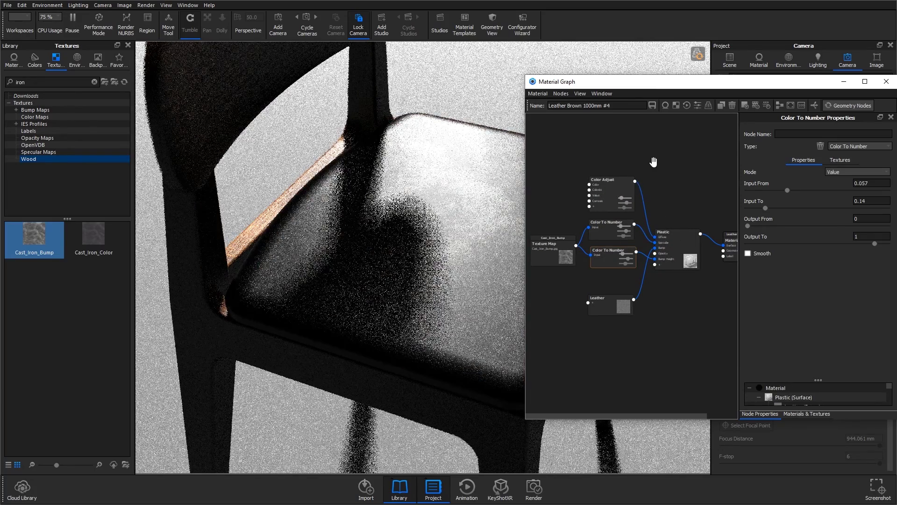
- Set the Color Adjust colour to dark brown and move Cast_Iron_Bump left
{"action": "left_click", "coordinate": [620, 195]}
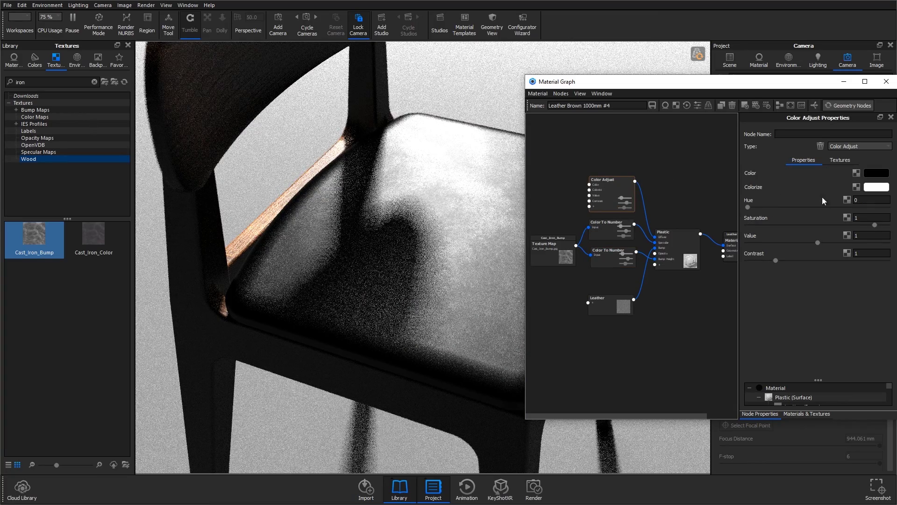
{"action": "left_click", "coordinate": [870, 173]}
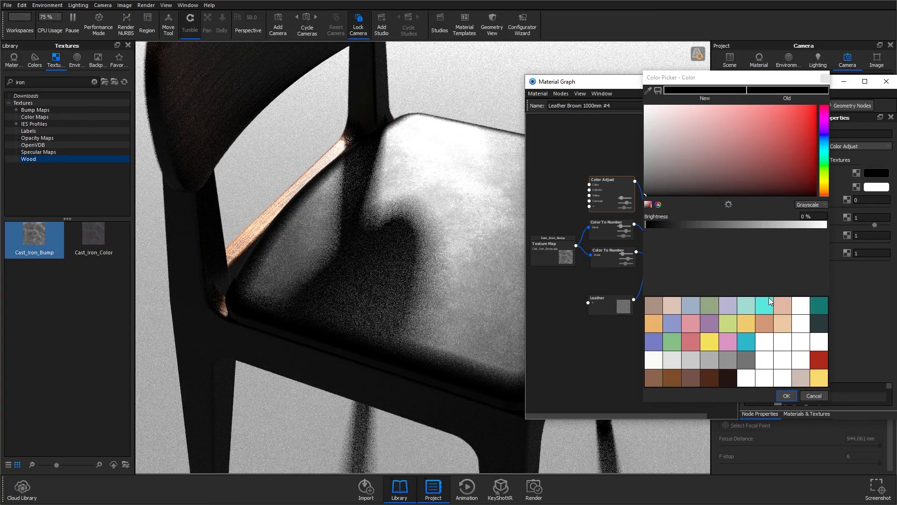
{"action": "left_click", "coordinate": [722, 377]}
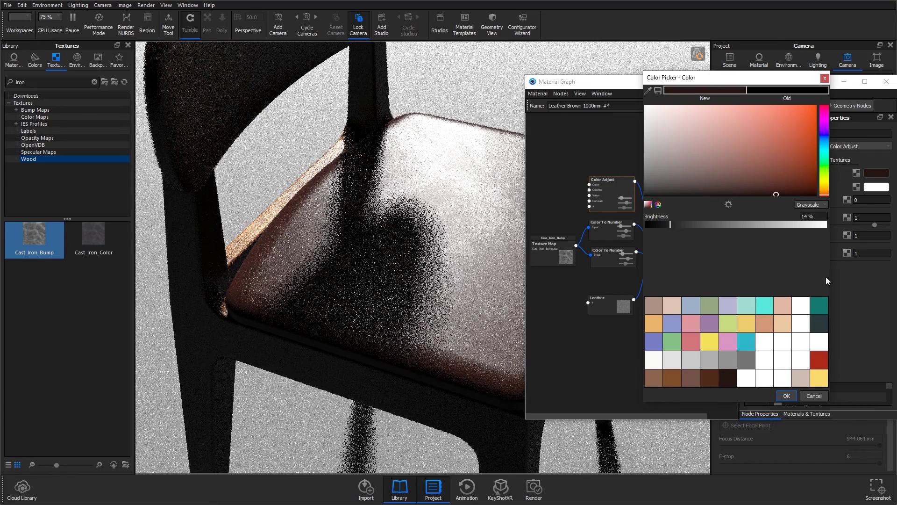
{"action": "left_click", "coordinate": [786, 396]}
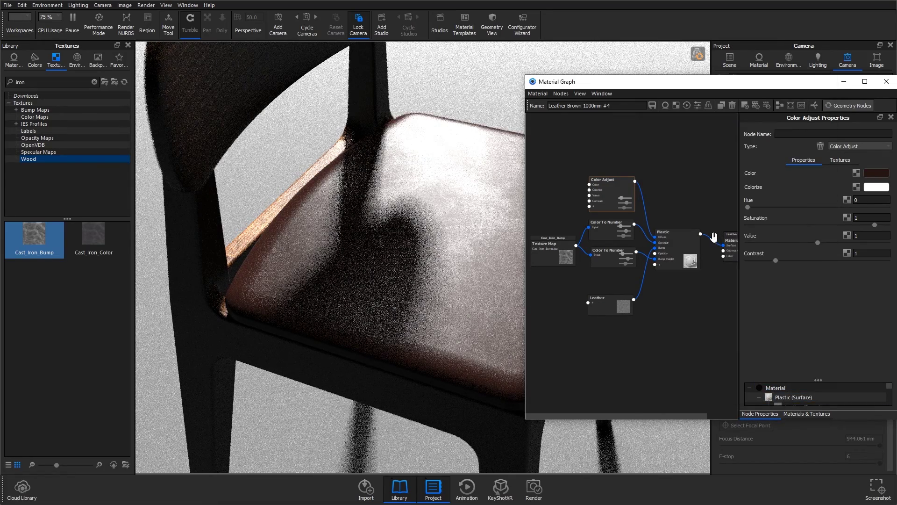
{"action": "left_click_drag", "start_coordinate": [557, 257], "coordinate": [615, 197]}
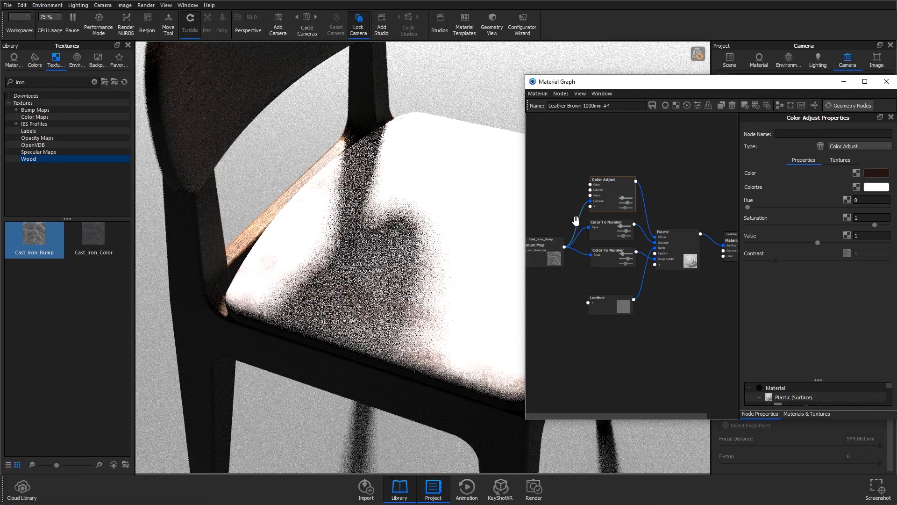
- Insert a Color To Number node on the link into Color Adjust and arrange the nodes
{"action": "right_click", "coordinate": [576, 223]}
{"action": "mouse_move", "coordinate": [593, 252]}
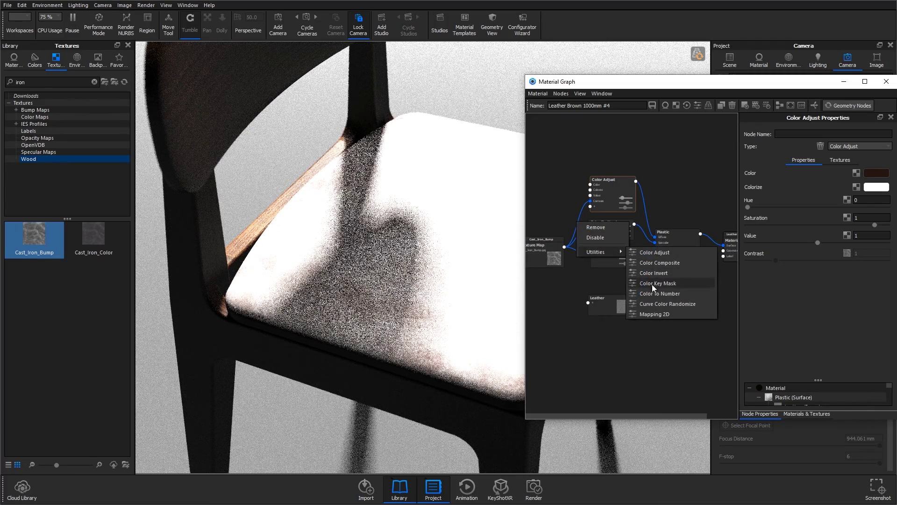
{"action": "left_click", "coordinate": [660, 294]}
{"action": "left_click_drag", "start_coordinate": [593, 228], "coordinate": [559, 210]}
{"action": "left_click_drag", "start_coordinate": [628, 201], "coordinate": [646, 197]}
{"action": "left_click_drag", "start_coordinate": [584, 204], "coordinate": [631, 193]}
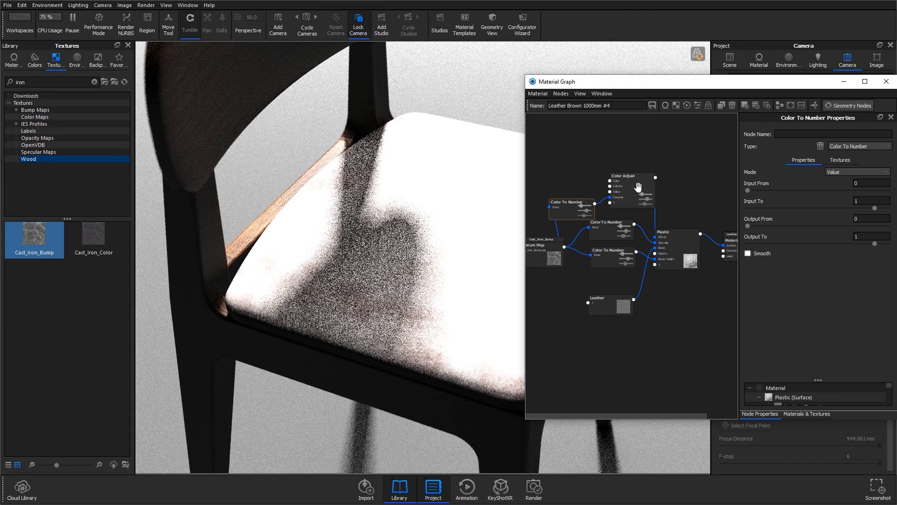
{"action": "left_click", "coordinate": [639, 187]}
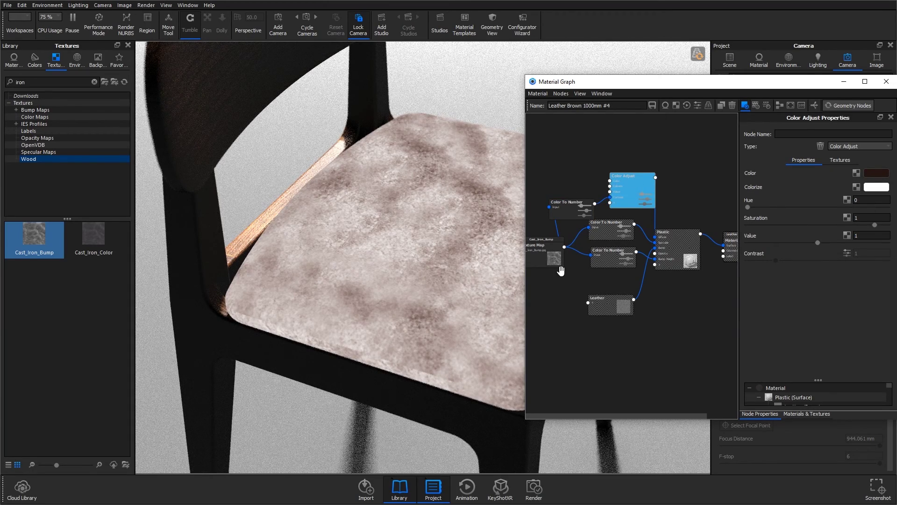
{"action": "left_click_drag", "start_coordinate": [559, 269], "coordinate": [536, 269]}
{"action": "left_click_drag", "start_coordinate": [583, 206], "coordinate": [585, 206]}
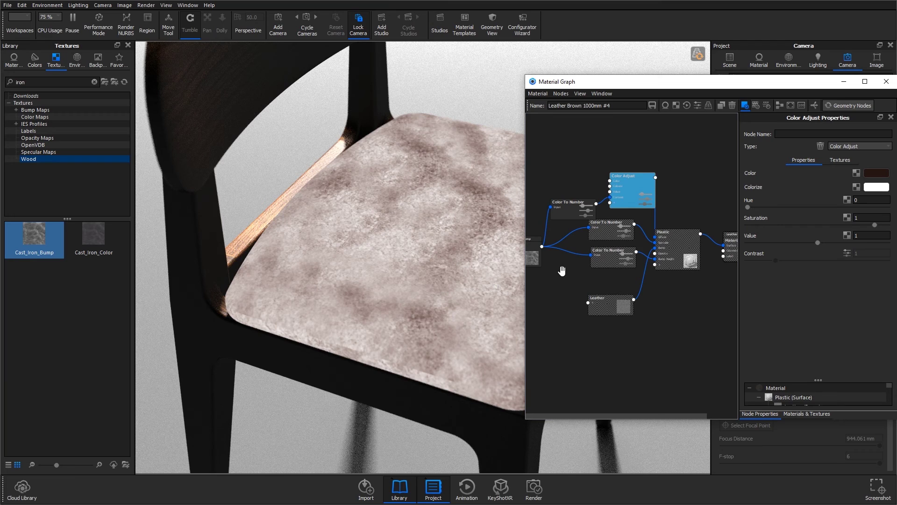
{"action": "left_click", "coordinate": [570, 205]}
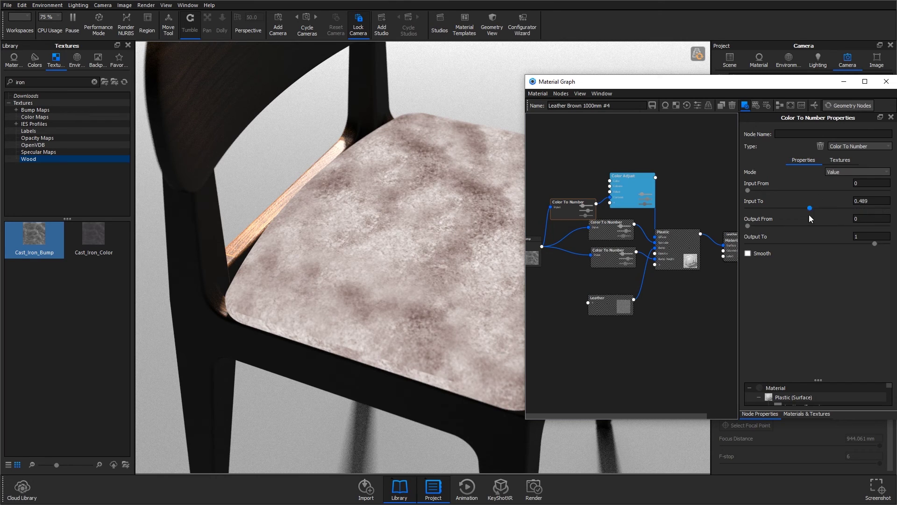
- Set its Input To 0.118, Output From 0.789, Output To 1.1, then auto-arrange the graph
{"action": "left_click_drag", "start_coordinate": [755, 212], "coordinate": [763, 211]}
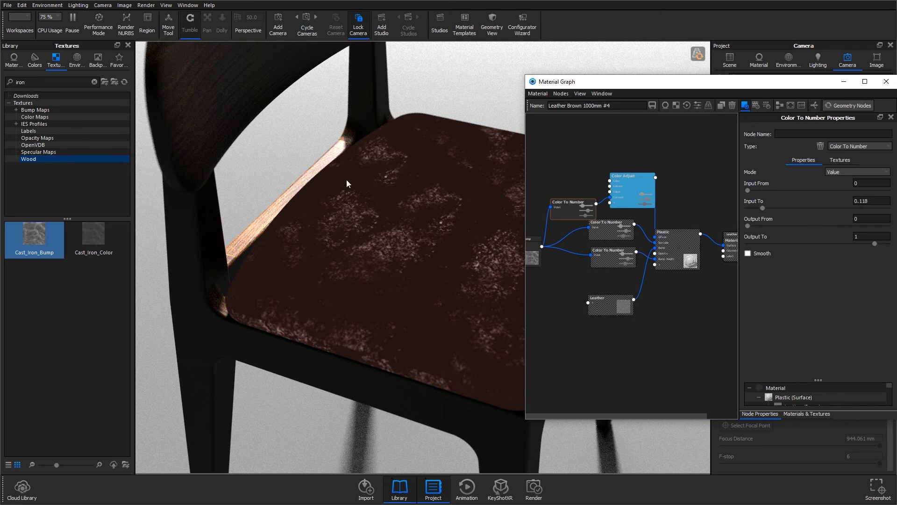
{"action": "left_click", "coordinate": [873, 245]}
{"action": "left_click_drag", "start_coordinate": [747, 226], "coordinate": [850, 229]}
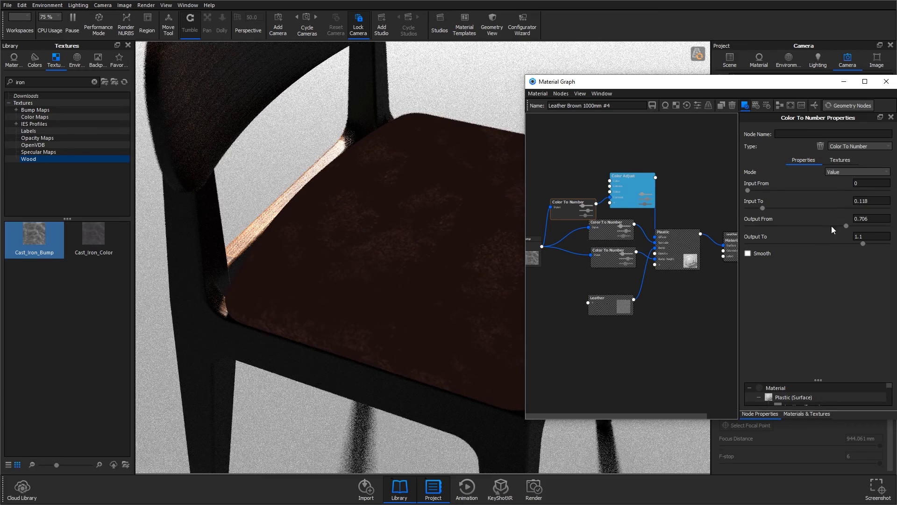
{"action": "left_click_drag", "start_coordinate": [849, 228], "coordinate": [860, 225]}
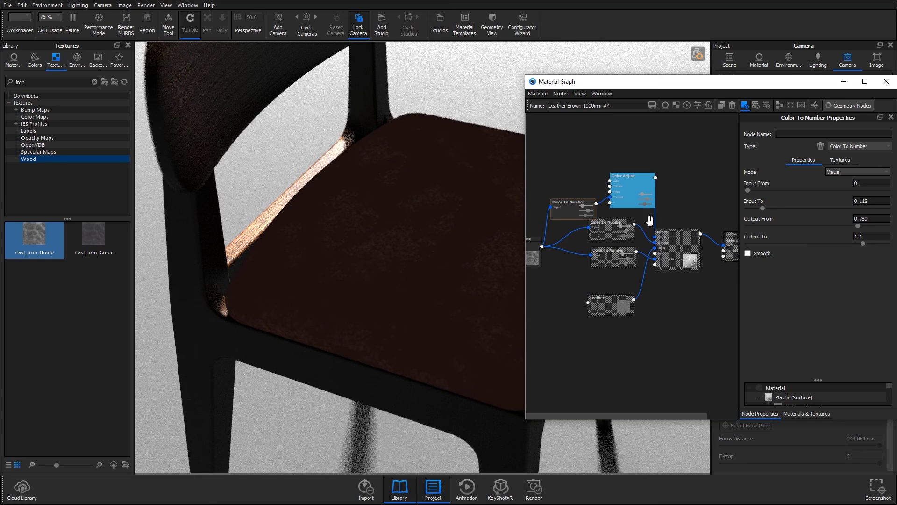
{"action": "left_click_drag", "start_coordinate": [633, 188], "coordinate": [635, 187]}
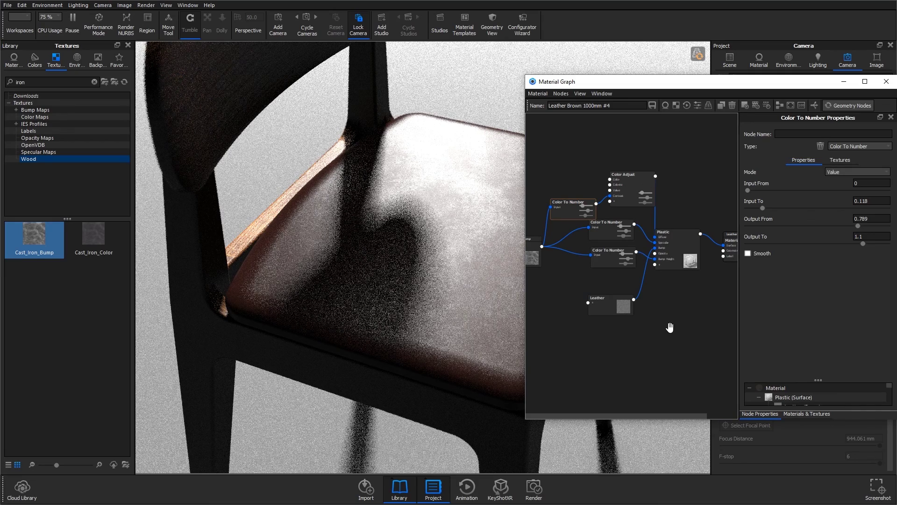
{"action": "left_click", "coordinate": [780, 106]}
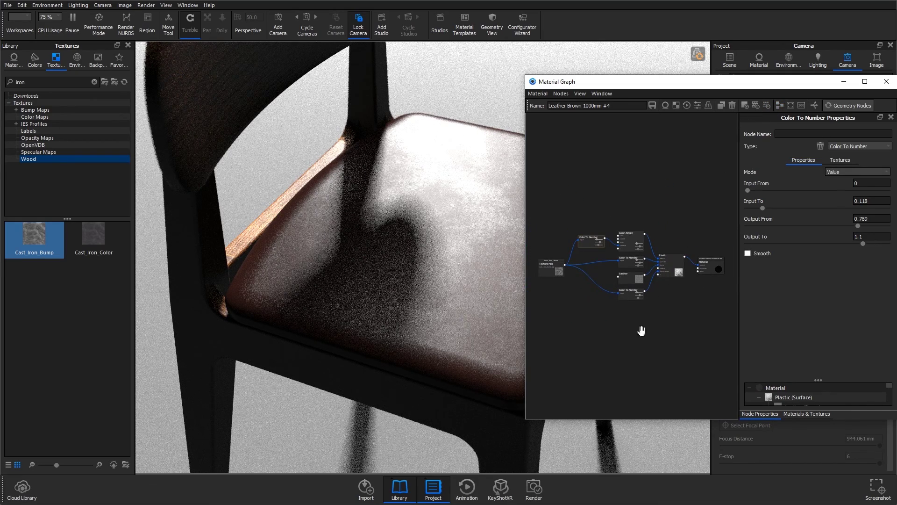
{"action": "scroll", "coordinate": [641, 330], "scroll_direction": "up", "scroll_amount": 1}
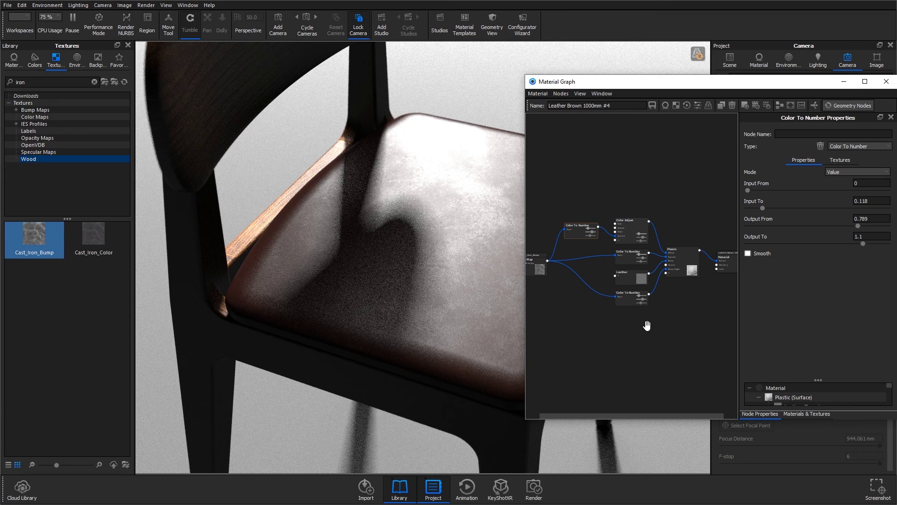
- Close the Material Graph, disable depth of field, and return to the Leather Tutorial 2 camera
{"action": "left_click", "coordinate": [887, 82]}
{"action": "left_click", "coordinate": [777, 78]}
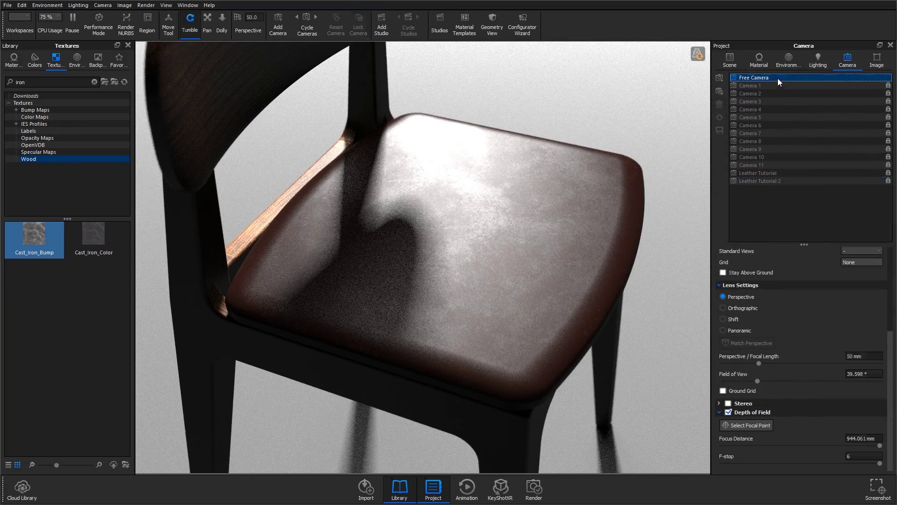
{"action": "left_click", "coordinate": [740, 410]}
{"action": "scroll", "coordinate": [430, 280], "scroll_direction": "up", "scroll_amount": 3}
{"action": "scroll", "coordinate": [430, 280], "scroll_direction": "down", "scroll_amount": 2}
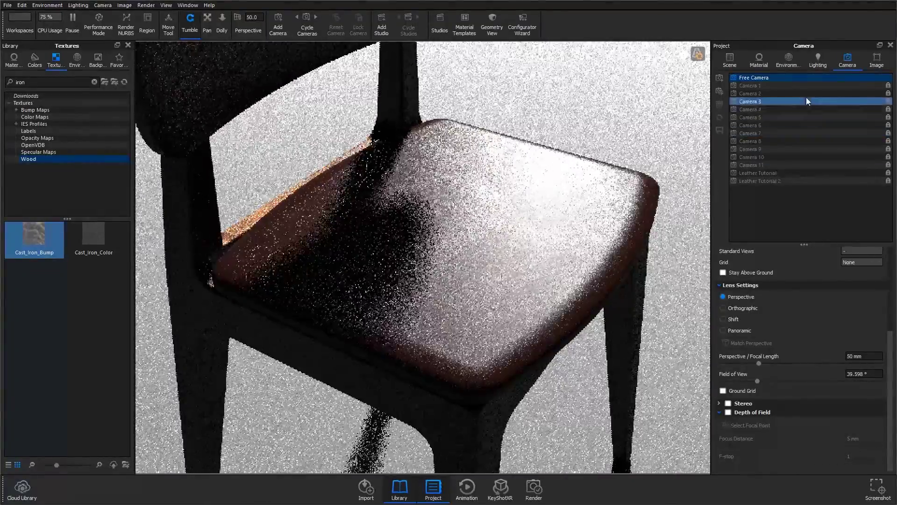
{"action": "left_click", "coordinate": [784, 182]}
- Reopen the seat's Material Graph and place a new Geometry > Displace node below the remap nodes
{"action": "double_click", "coordinate": [570, 229]}
{"action": "left_click", "coordinate": [755, 96]}
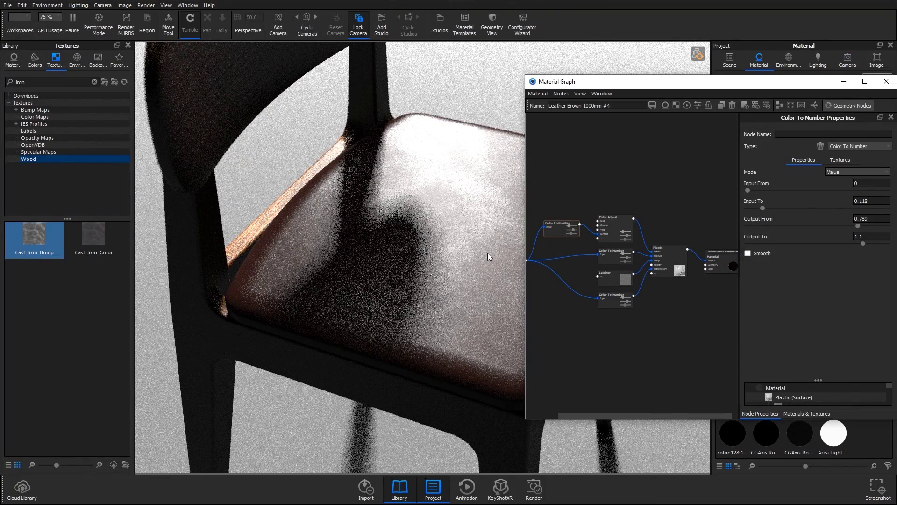
{"action": "right_click", "coordinate": [631, 327]}
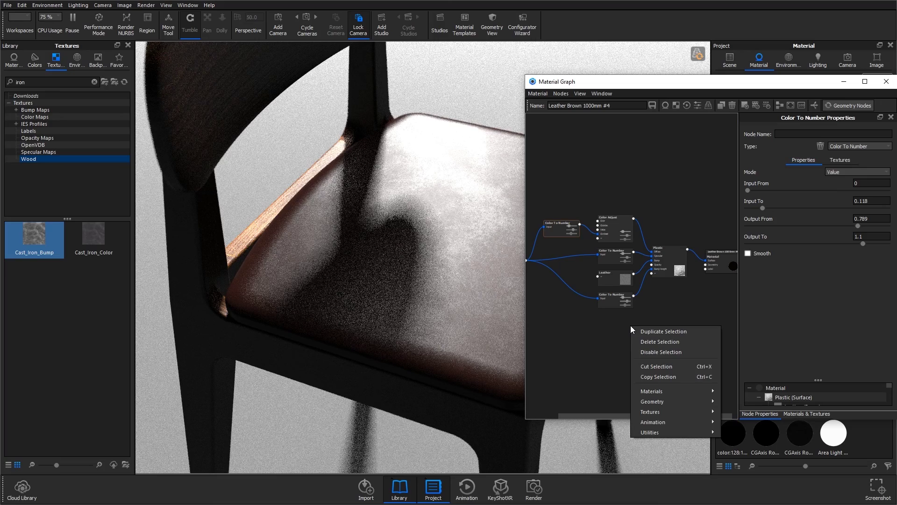
{"action": "mouse_move", "coordinate": [667, 401]}
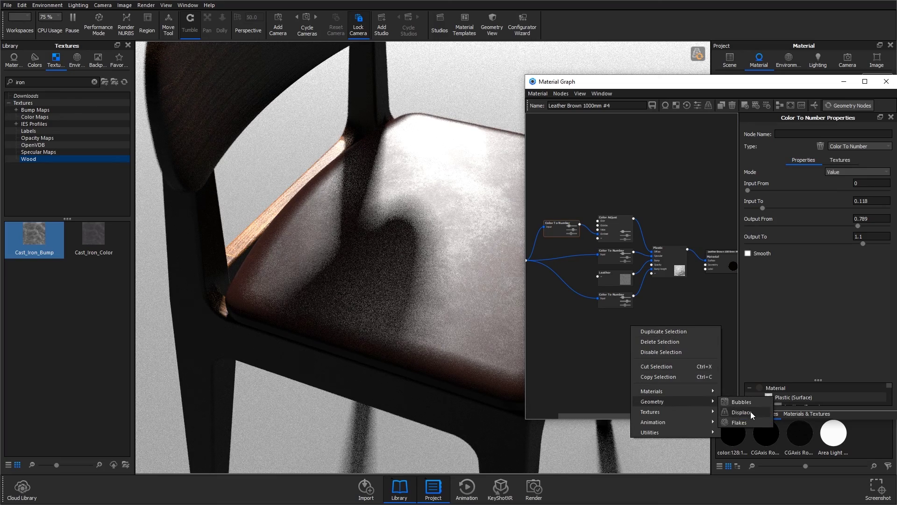
{"action": "left_click", "coordinate": [743, 411]}
{"action": "left_click_drag", "start_coordinate": [655, 330], "coordinate": [629, 330]}
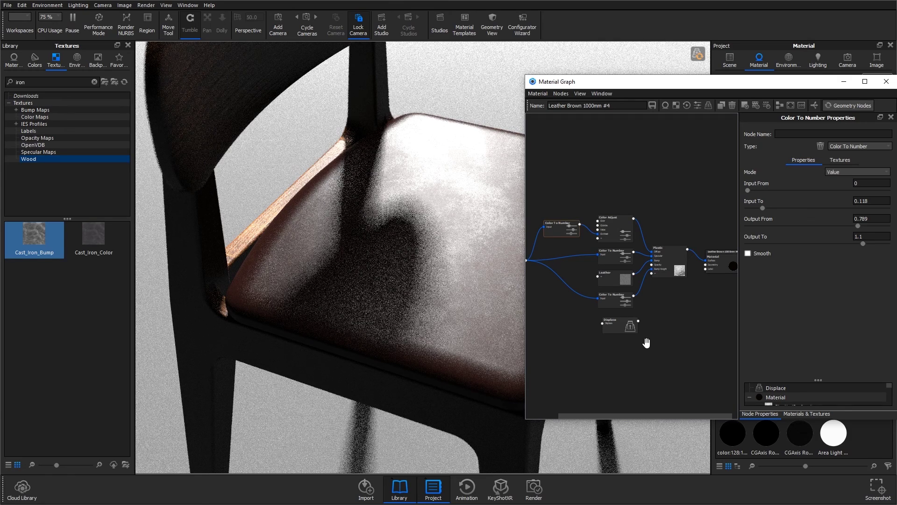
{"action": "left_click_drag", "start_coordinate": [624, 326], "coordinate": [621, 324]}
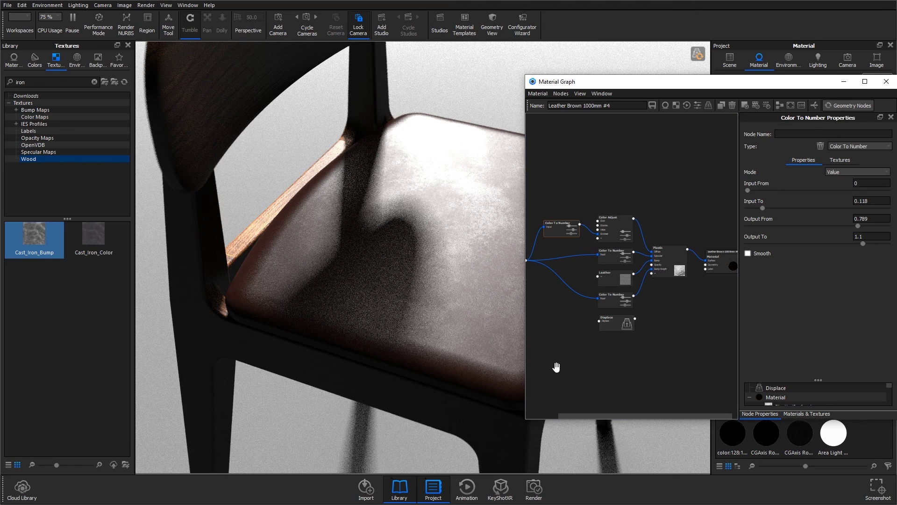
- Add a Cellular texture node to the seat graph and preview its pattern on the seat
{"action": "right_click", "coordinate": [539, 312]}
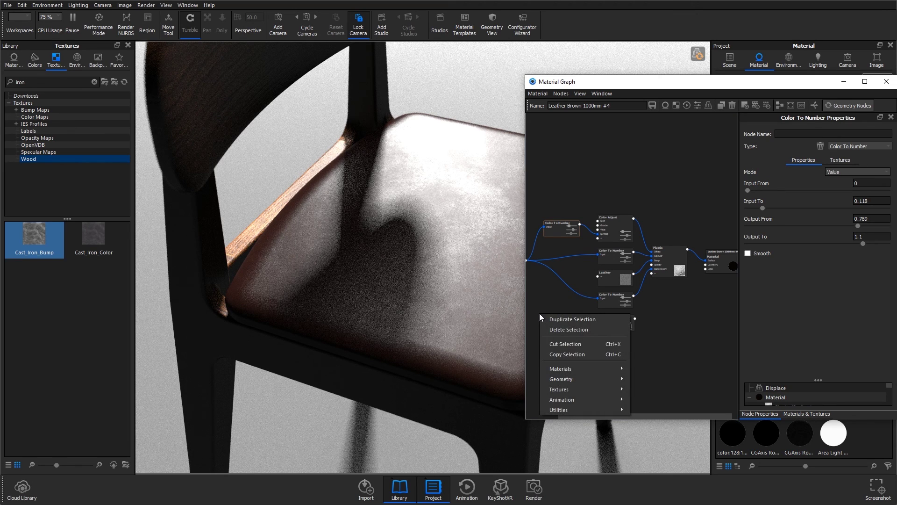
{"action": "mouse_move", "coordinate": [562, 392]}
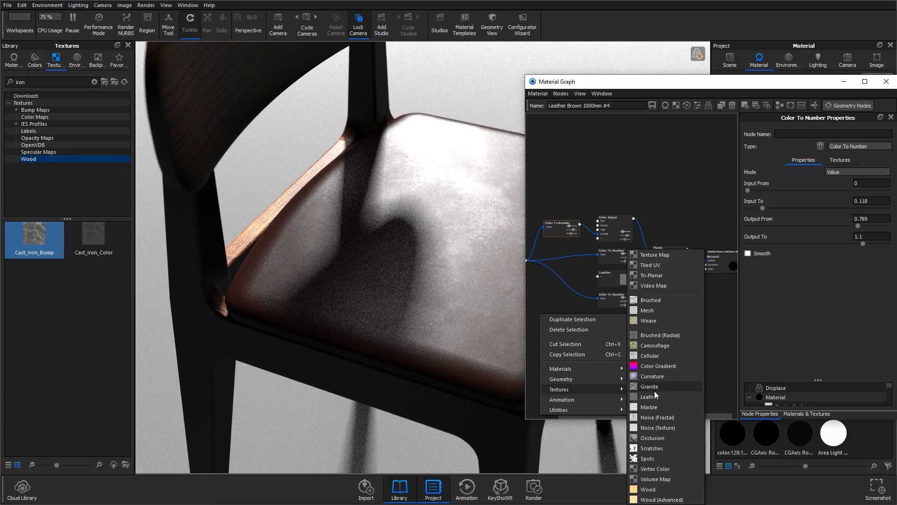
{"action": "left_click", "coordinate": [657, 356]}
{"action": "left_click_drag", "start_coordinate": [563, 322], "coordinate": [568, 322]}
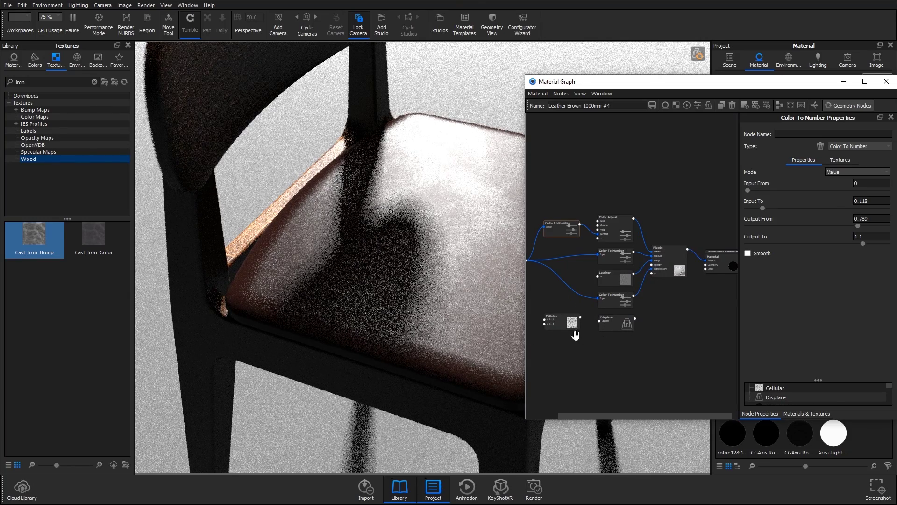
{"action": "left_click", "coordinate": [565, 318]}
{"action": "key", "text": "c"}
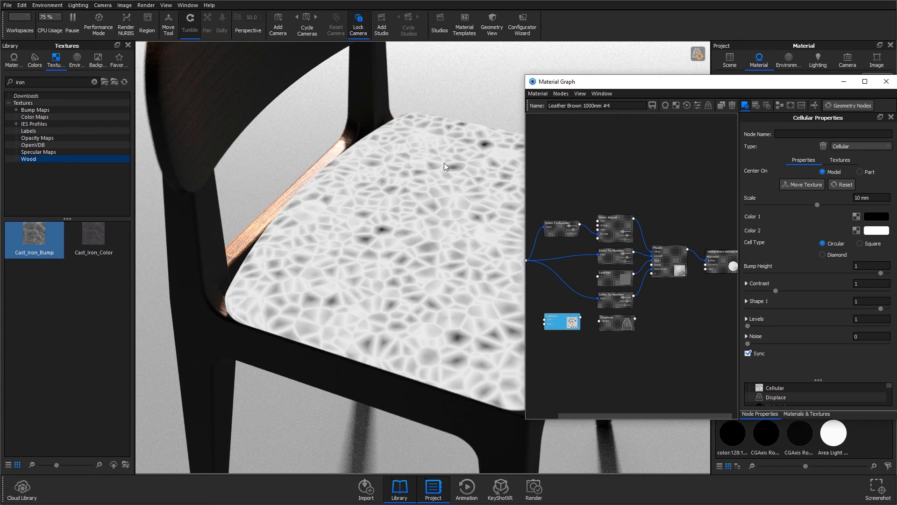
{"action": "key", "text": "c"}
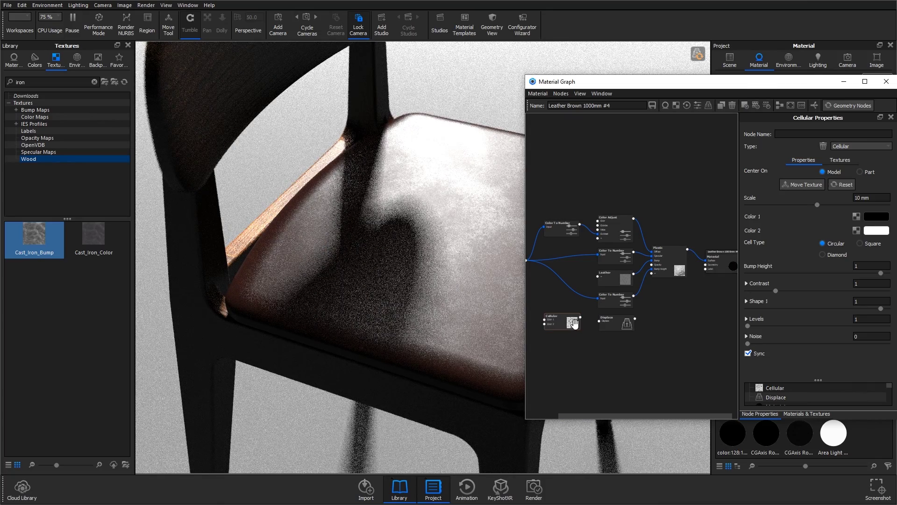
- Set the Cellular scale to 100 mm and preview the enlarged pattern on the seat
{"action": "left_click", "coordinate": [880, 198]}
{"action": "type", "text": "100"}
{"action": "key", "text": "Return"}
{"action": "left_click", "coordinate": [573, 322]}
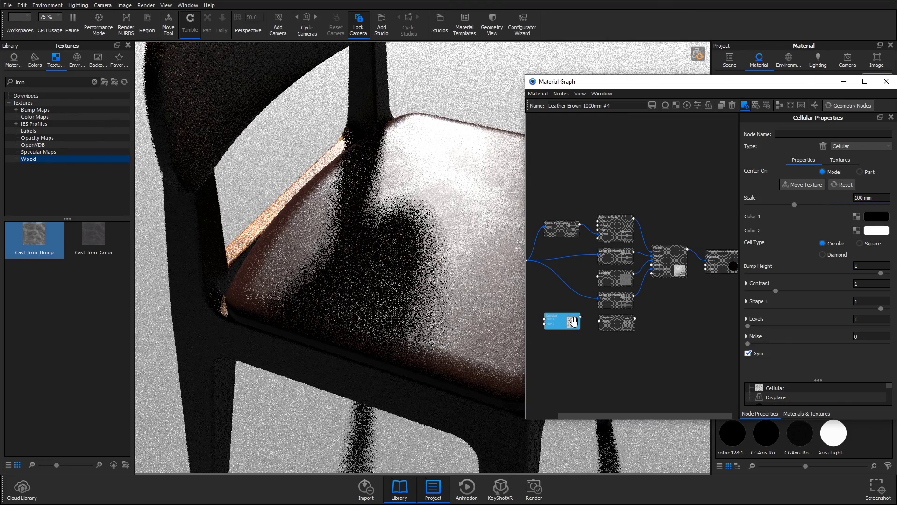
{"action": "key", "text": "c"}
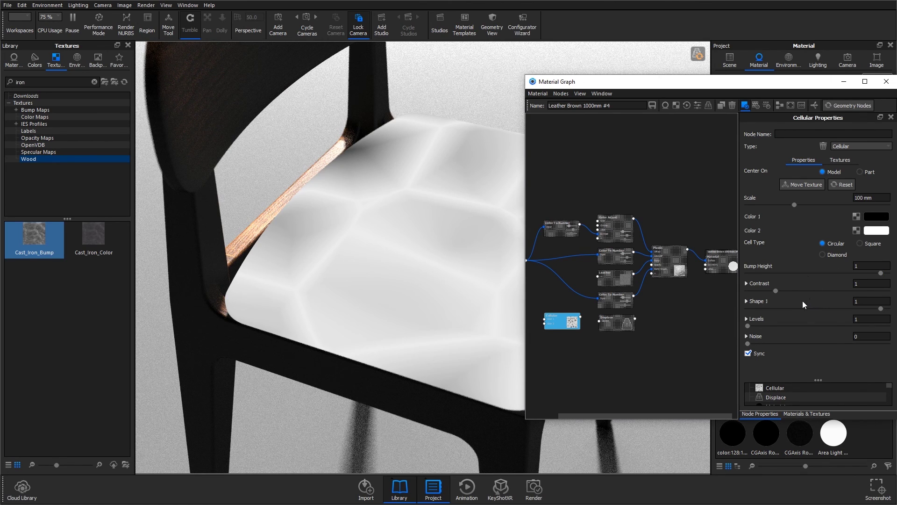
- Raise the Cellular Contrast to 5 and set Color 2 to mid grey at 71% brightness
{"action": "left_click_drag", "start_coordinate": [776, 292], "coordinate": [888, 294]}
{"action": "left_click", "coordinate": [876, 230]}
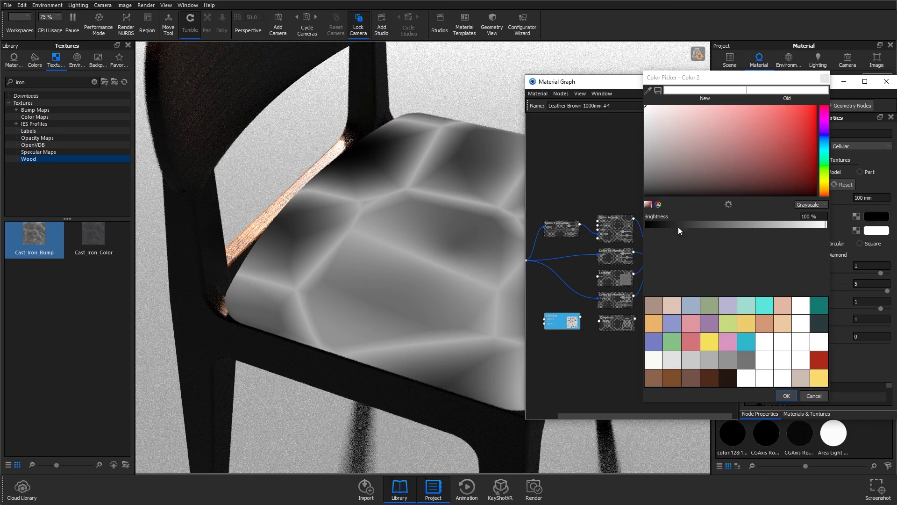
{"action": "left_click_drag", "start_coordinate": [654, 141], "coordinate": [629, 150]}
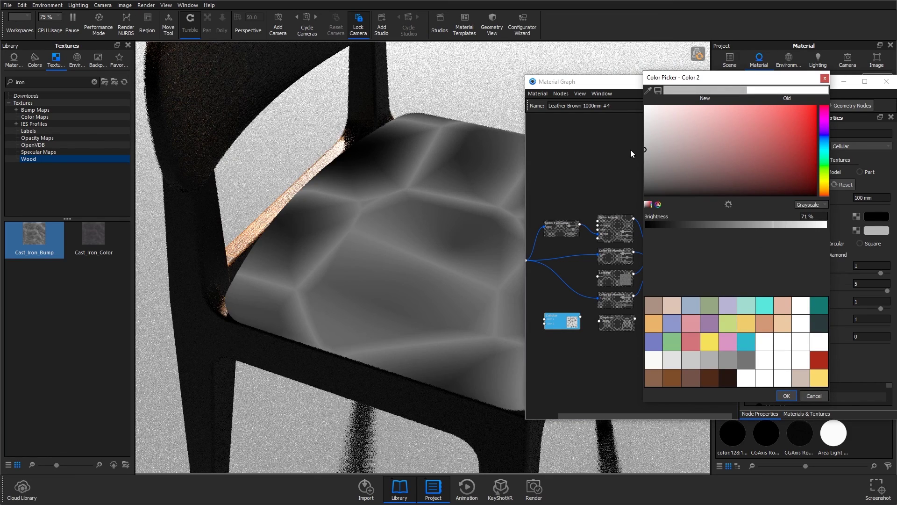
{"action": "left_click", "coordinate": [786, 396]}
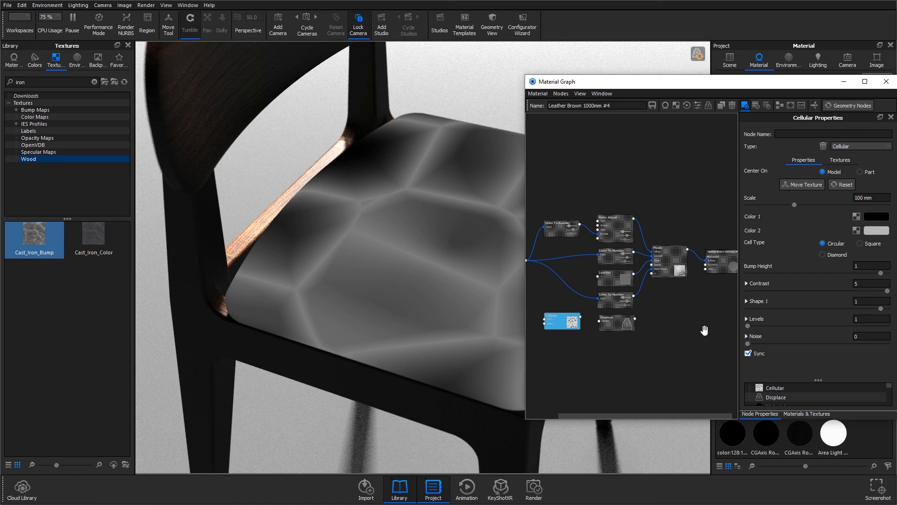
- Set Cellular Levels to 4 and Noise to 0.512, then show the full leather again
{"action": "left_click_drag", "start_coordinate": [748, 326], "coordinate": [800, 326]}
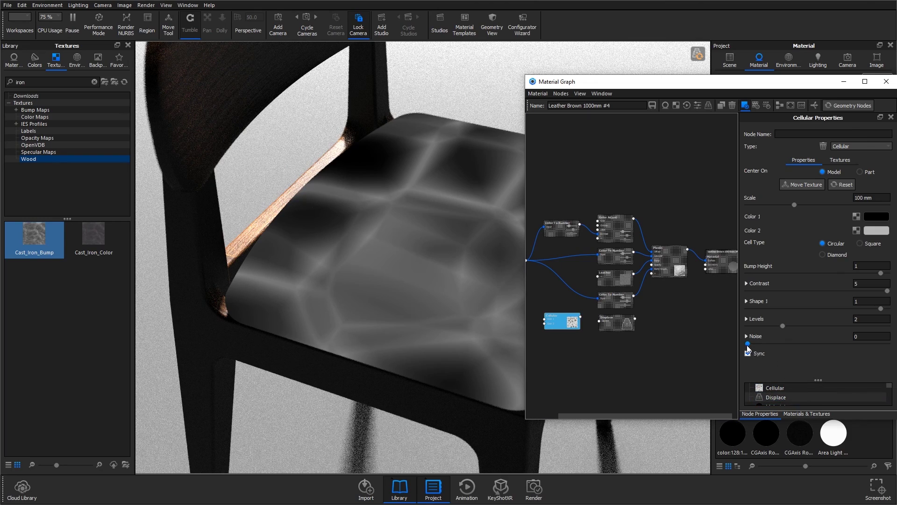
{"action": "left_click_drag", "start_coordinate": [748, 344], "coordinate": [819, 344]}
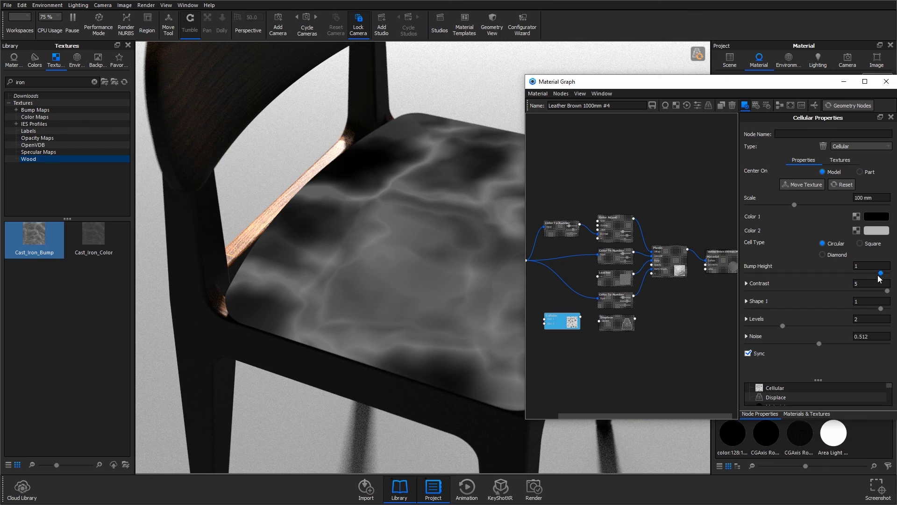
{"action": "left_click", "coordinate": [827, 323]}
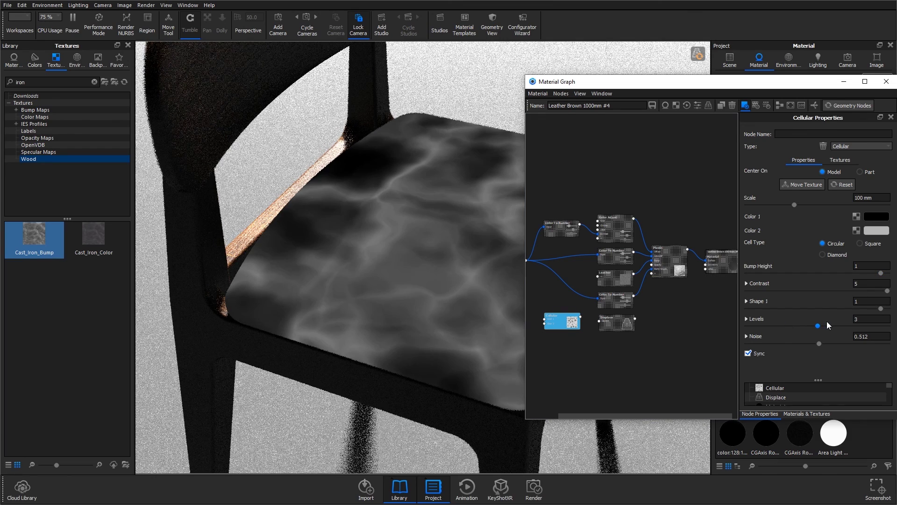
{"action": "left_click_drag", "start_coordinate": [789, 327], "coordinate": [864, 324]}
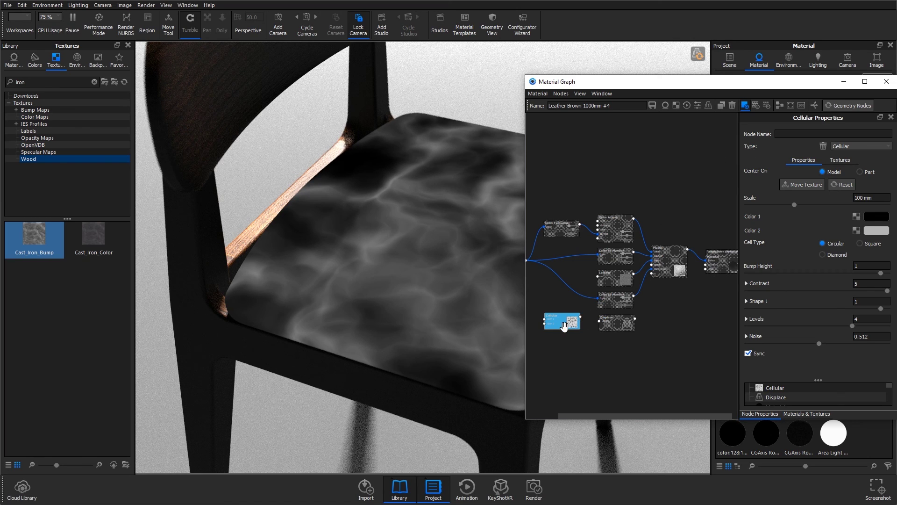
{"action": "left_click_drag", "start_coordinate": [576, 321], "coordinate": [580, 323]}
{"action": "left_click", "coordinate": [583, 325]}
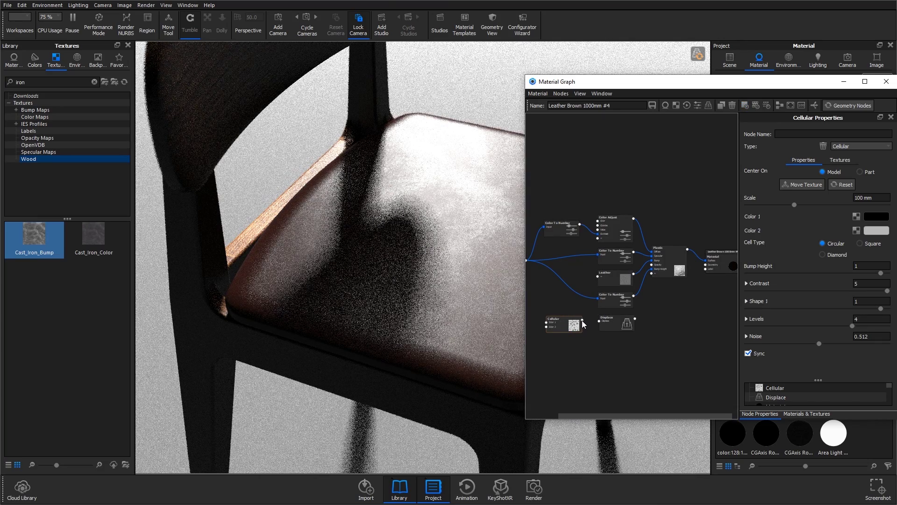
- Wire the Cellular texture into the Displace node with a 5 mm displacement height
{"action": "mouse_move", "coordinate": [582, 321]}
{"action": "left_mouse_down"}
{"action": "mouse_move", "coordinate": [585, 329]}
{"action": "mouse_move", "coordinate": [600, 321]}
{"action": "left_mouse_up"}
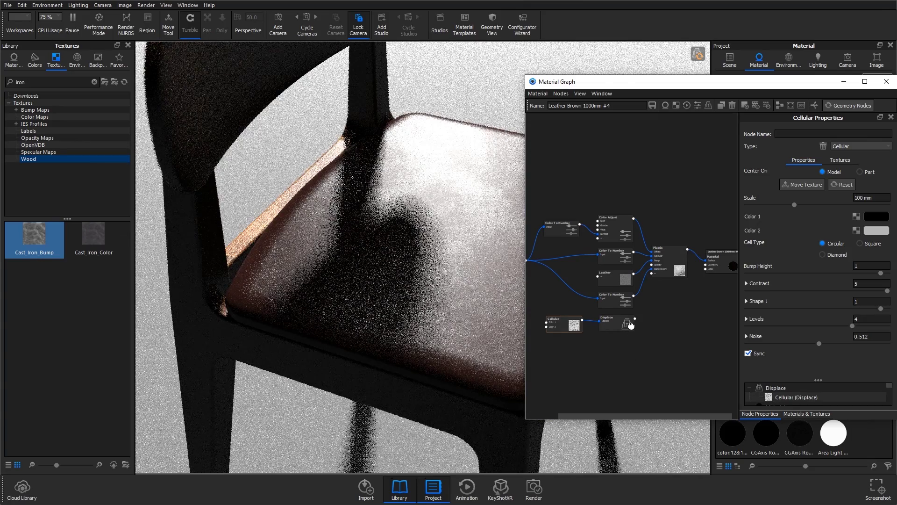
{"action": "left_click", "coordinate": [631, 325]}
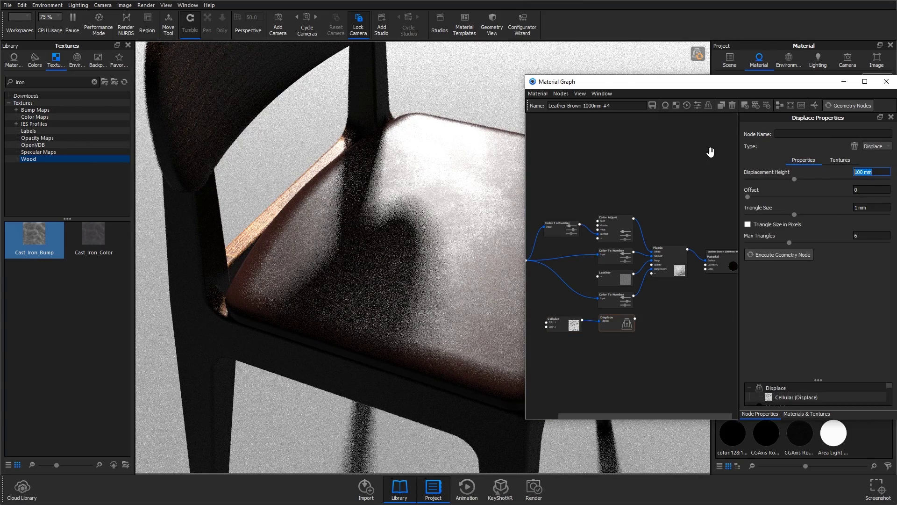
{"action": "type", "text": "5"}
{"action": "key", "text": "Return"}
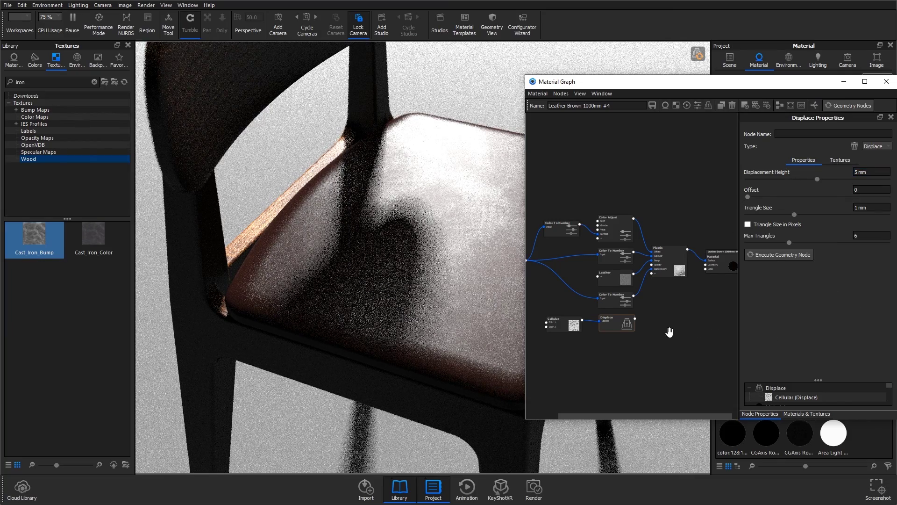
- Connect Displace to the material's Geometry input and execute it on the seat
{"action": "scroll", "coordinate": [672, 313], "scroll_direction": "up", "scroll_amount": 3}
{"action": "middle_click_drag", "start_coordinate": [649, 328], "coordinate": [608, 334]}
{"action": "left_click_drag", "start_coordinate": [592, 322], "coordinate": [687, 252]}
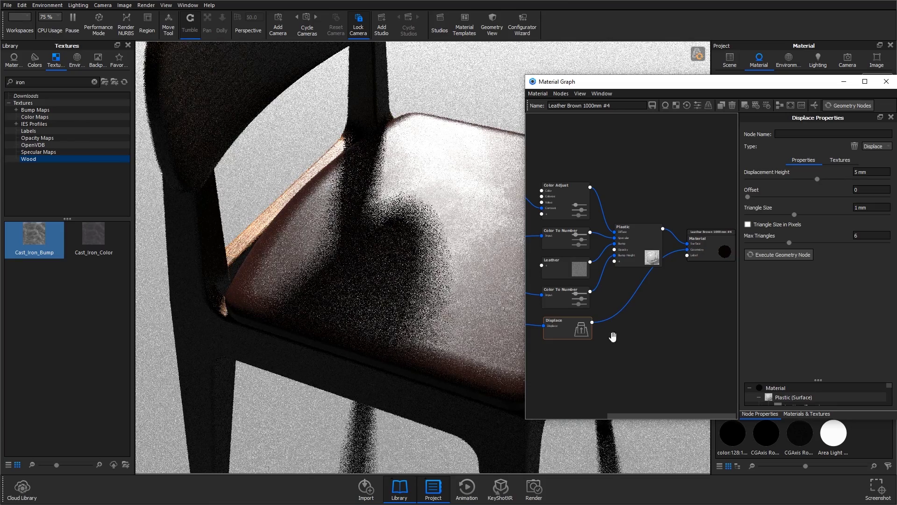
{"action": "left_click", "coordinate": [800, 256]}
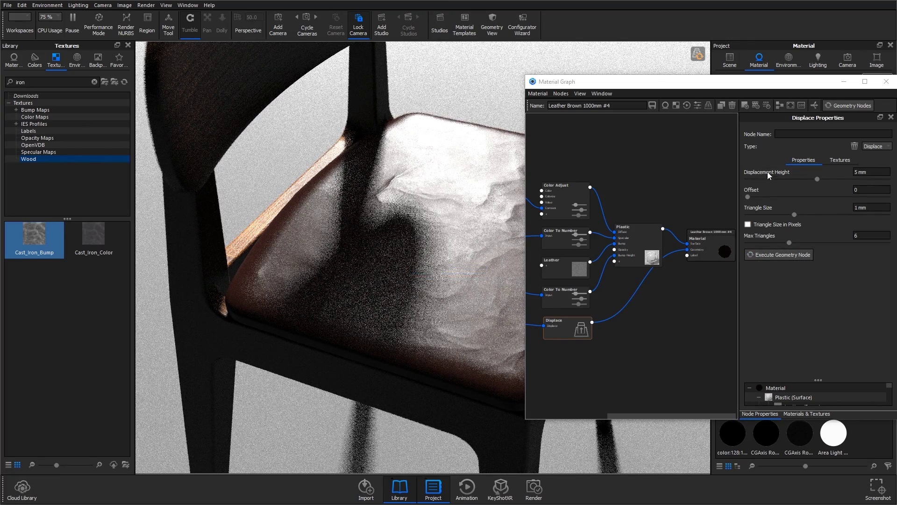
- Lower the Displace node's Displacement Height from 5 mm to 3.5 mm for subtler creases
{"action": "left_click", "coordinate": [887, 82]}
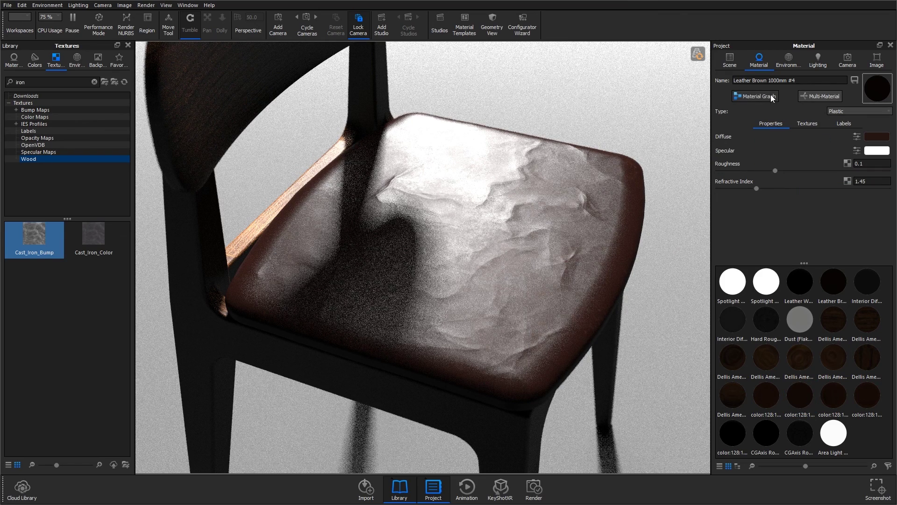
{"action": "left_click", "coordinate": [755, 96]}
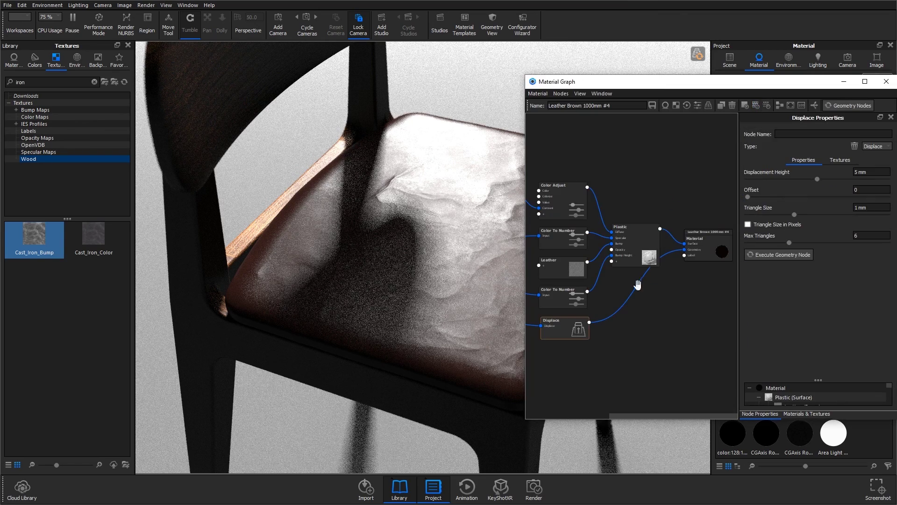
{"action": "double_click", "coordinate": [858, 171]}
{"action": "type", "text": "3."}
{"action": "key", "text": "Return"}
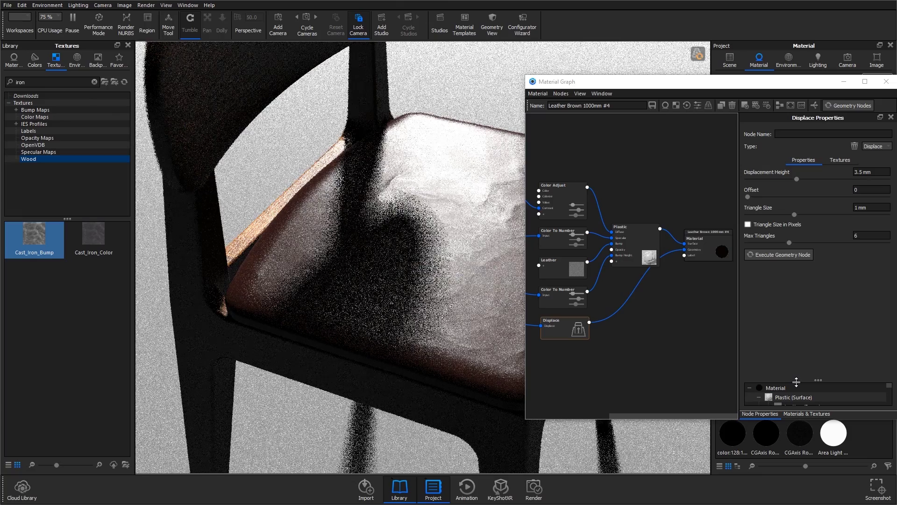
{"action": "left_click", "coordinate": [887, 82]}
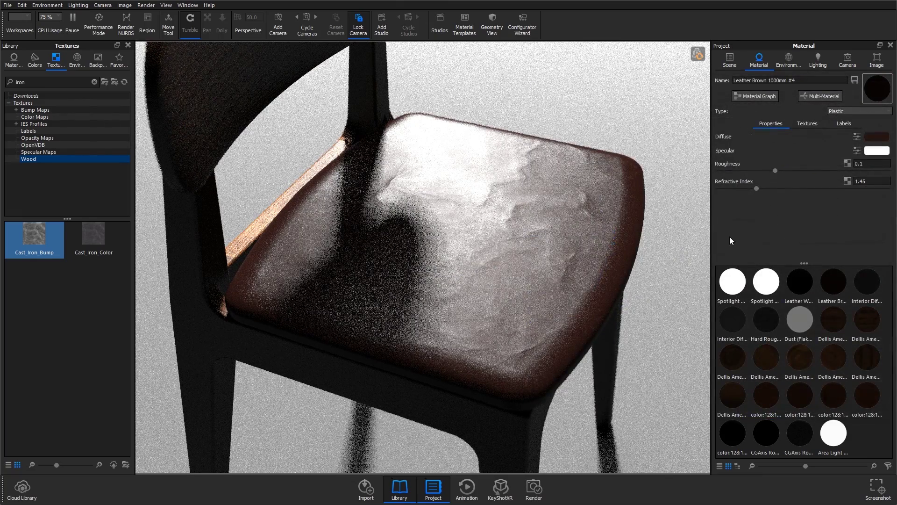